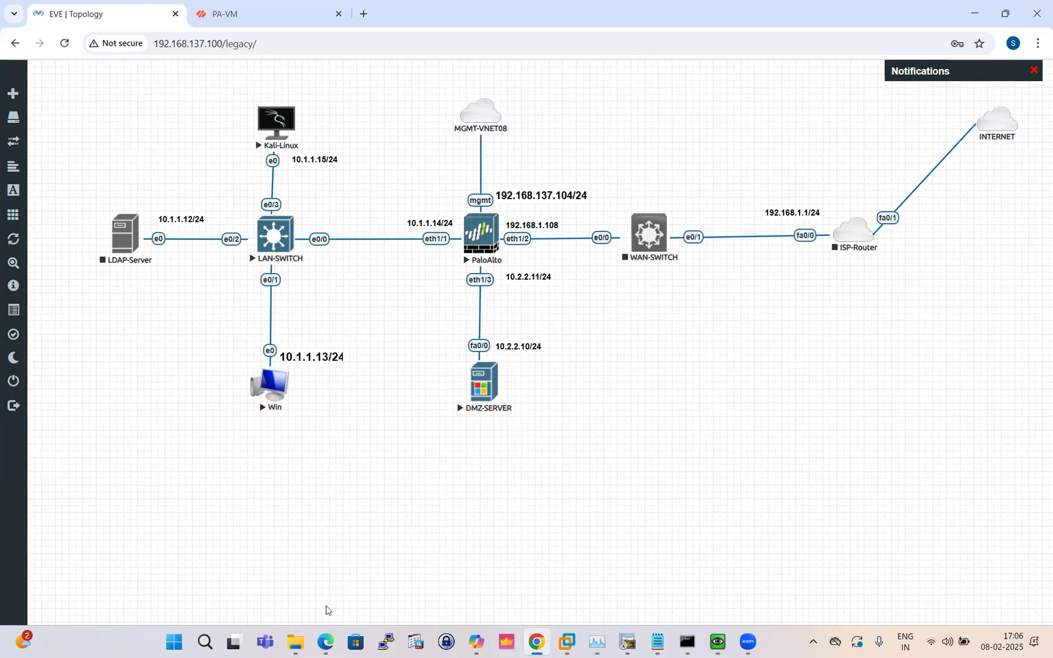
# Bring up the DoS+Protection+Profile.pdf guide and scroll to its TCP flood attack and threat-log section
pyautogui.click(325, 643)
pyautogui.scroll(-5, 367, 362)
pyautogui.scroll(4, 367, 365)
pyautogui.scroll(10, 366, 366)
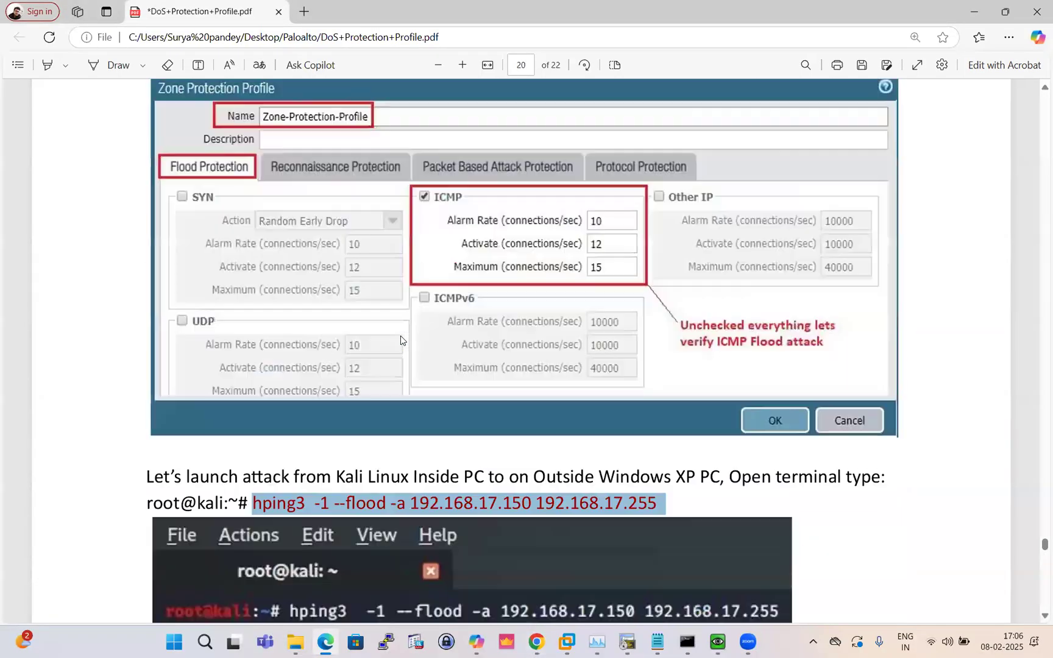
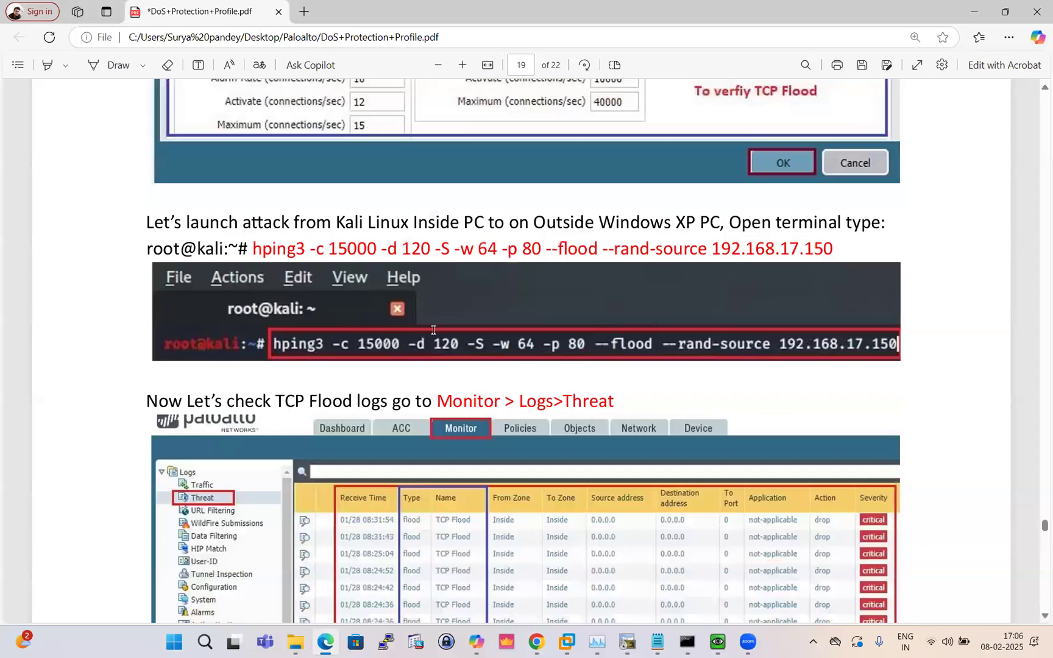
# Scroll the DoS guide back to page 5's Aggregate profile steps, then bring up the PA-VM firewall tab
pyautogui.scroll(15, 433, 330)
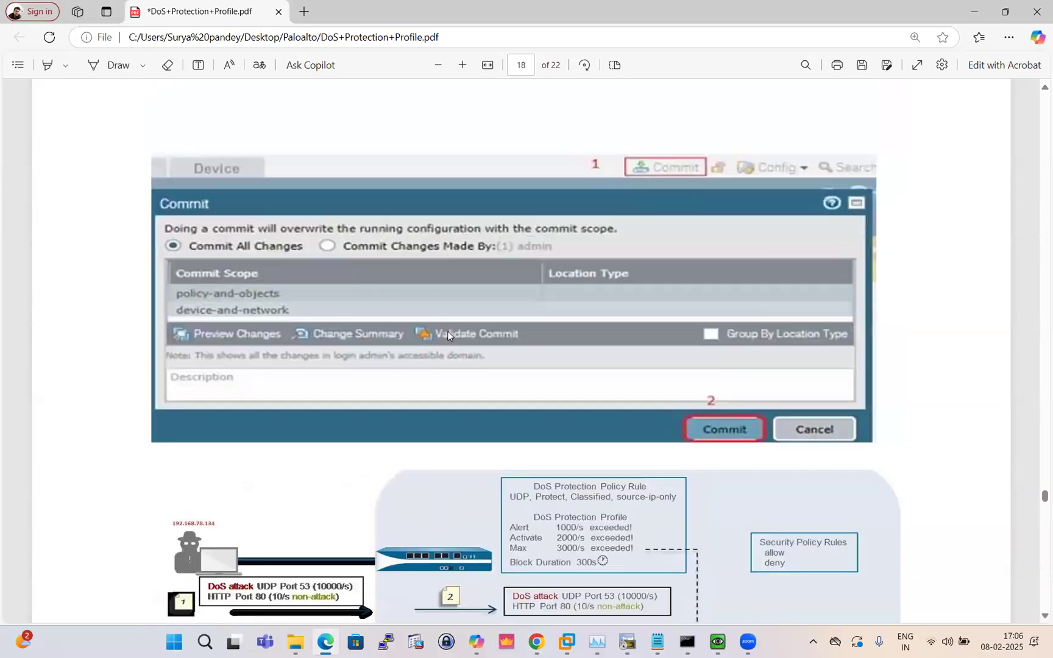
pyautogui.scroll(15, 447, 332)
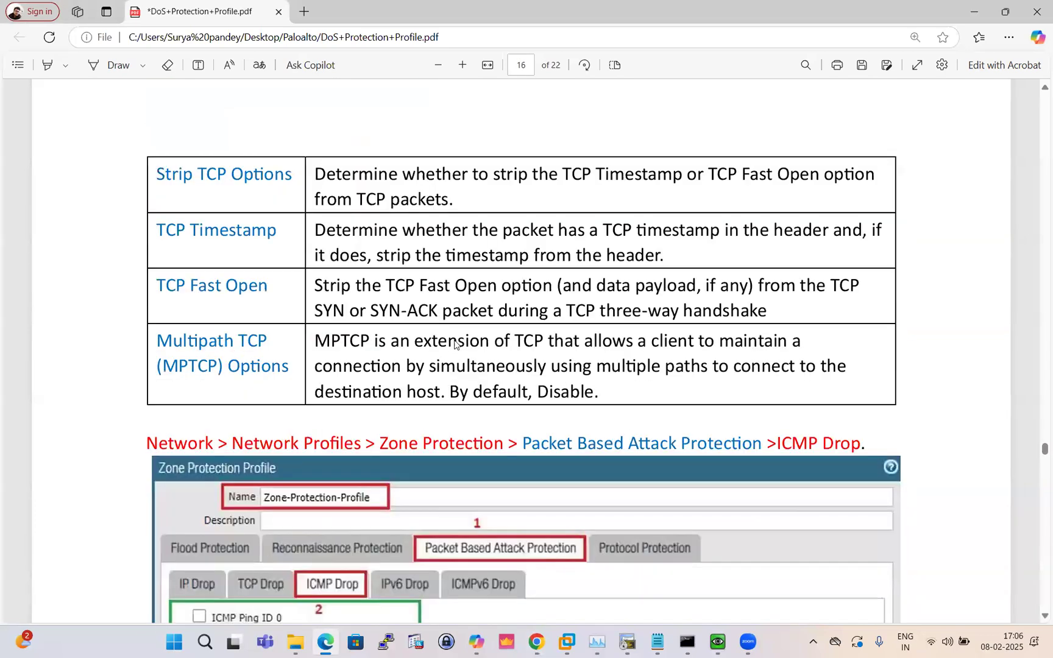
pyautogui.scroll(12, 453, 344)
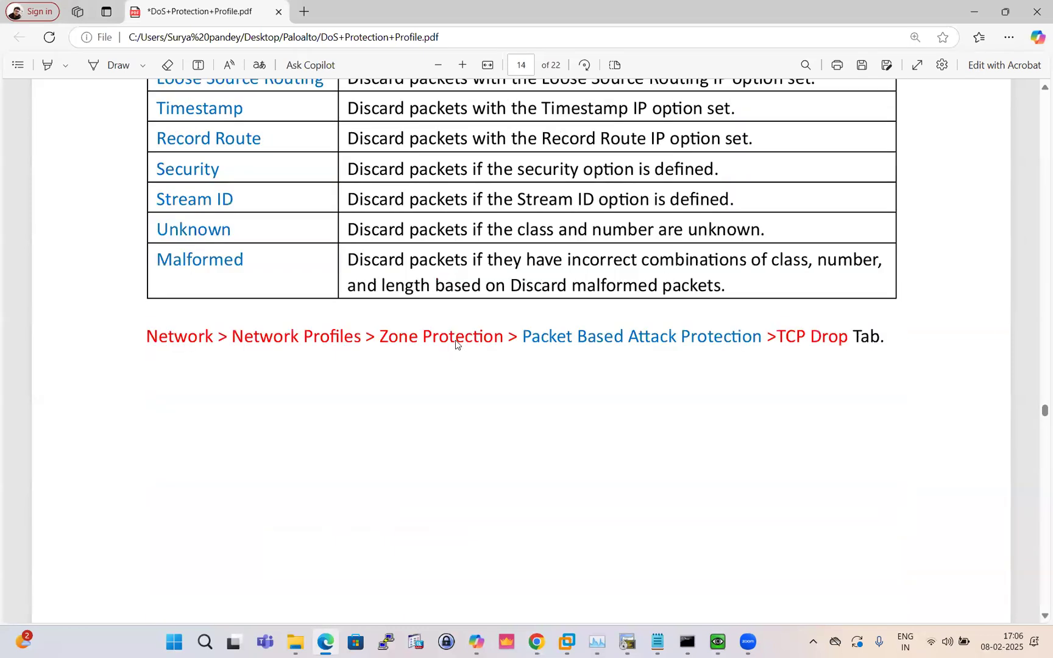
pyautogui.scroll(12, 455, 344)
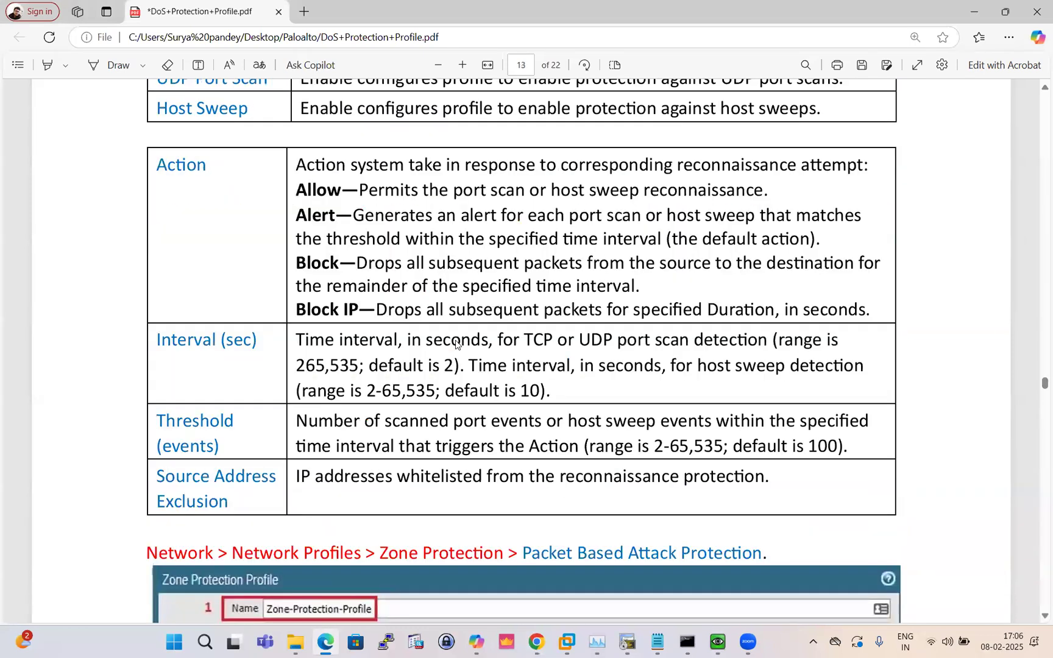
pyautogui.scroll(10, 456, 345)
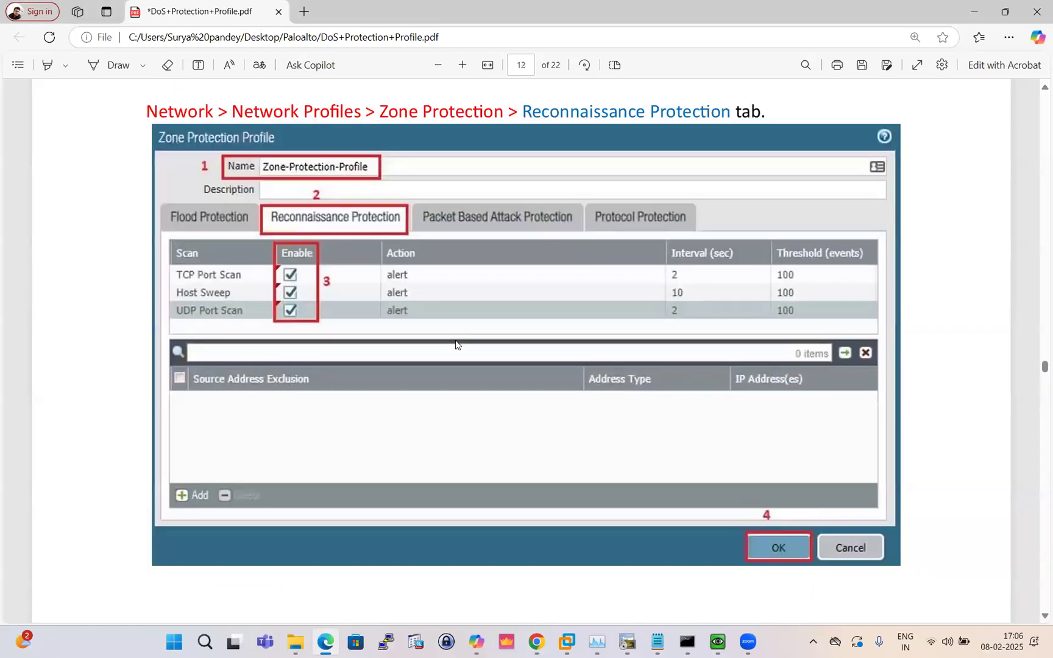
pyautogui.scroll(12, 457, 345)
pyautogui.scroll(12, 455, 347)
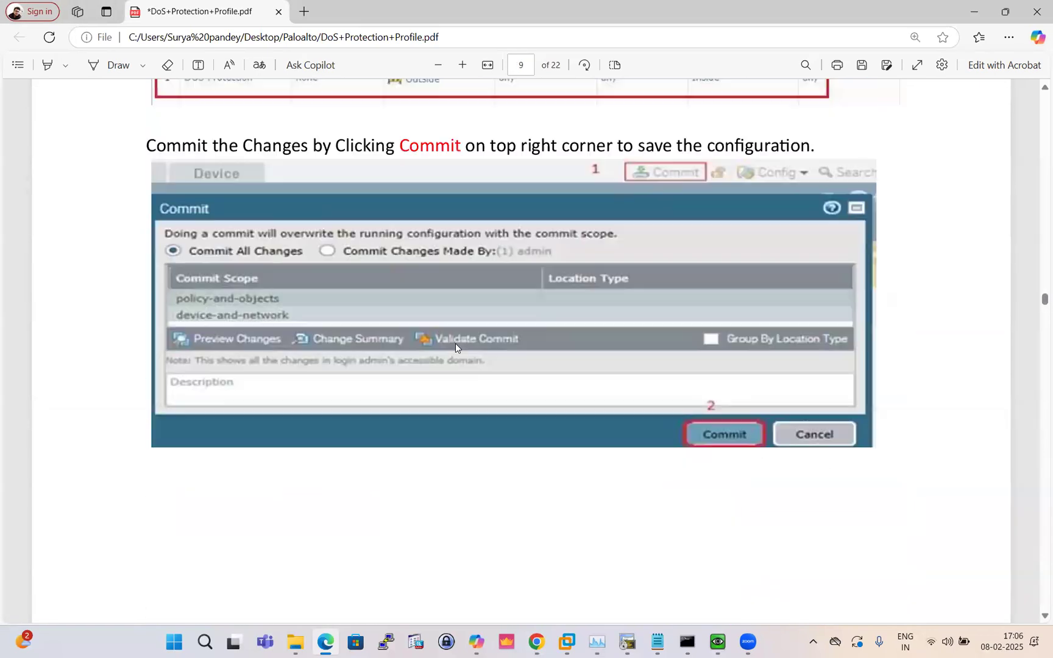
pyautogui.scroll(12, 455, 347)
pyautogui.scroll(12, 455, 348)
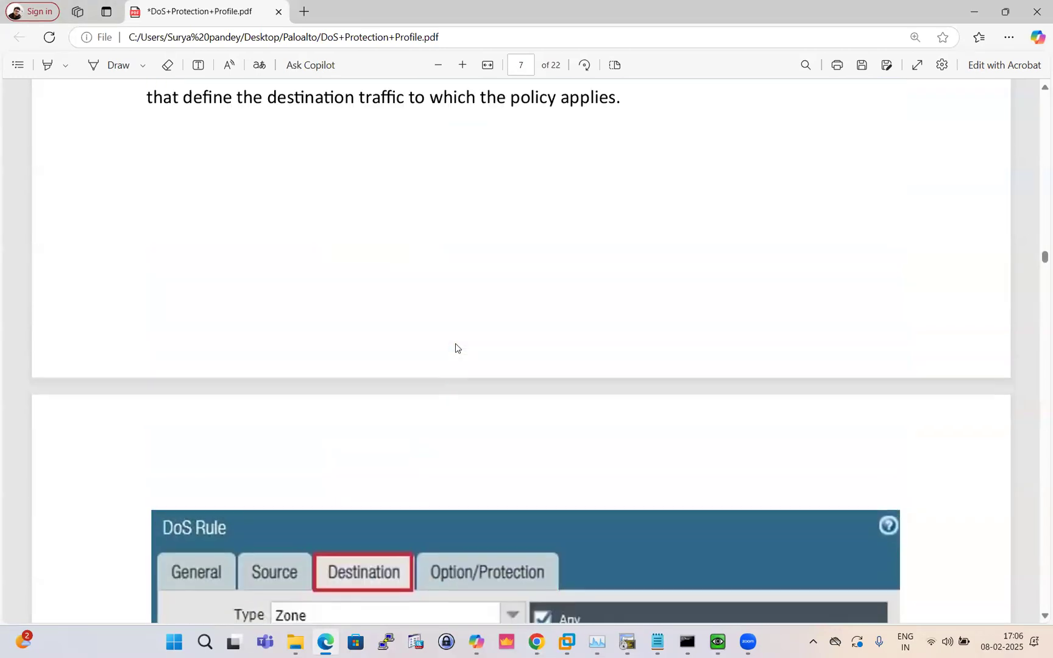
pyautogui.scroll(12, 455, 348)
pyautogui.scroll(6, 455, 348)
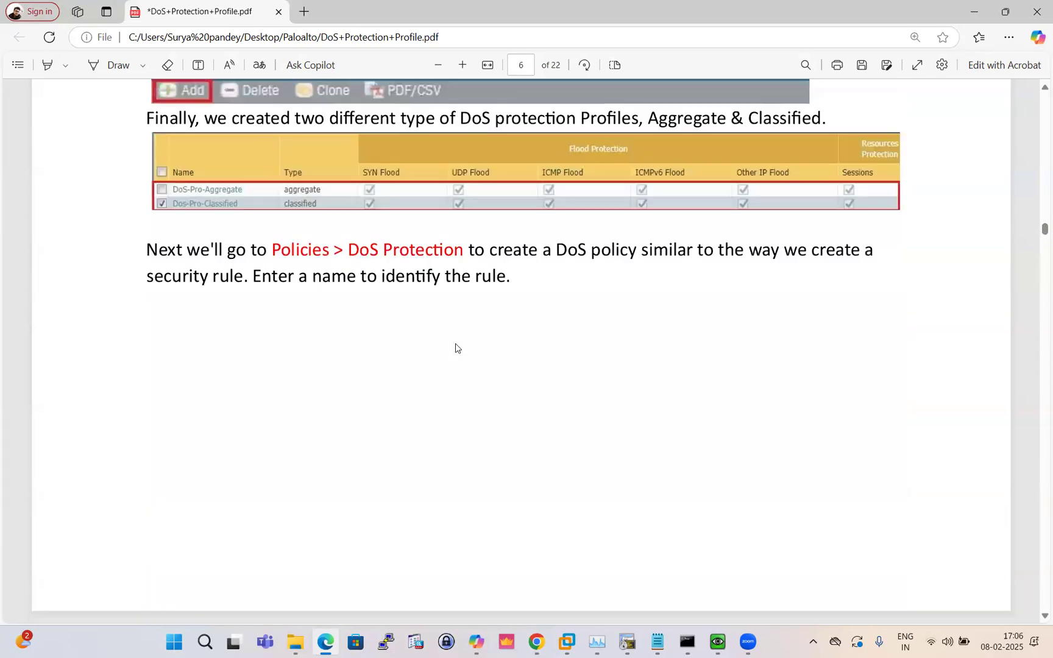
pyautogui.scroll(10, 456, 344)
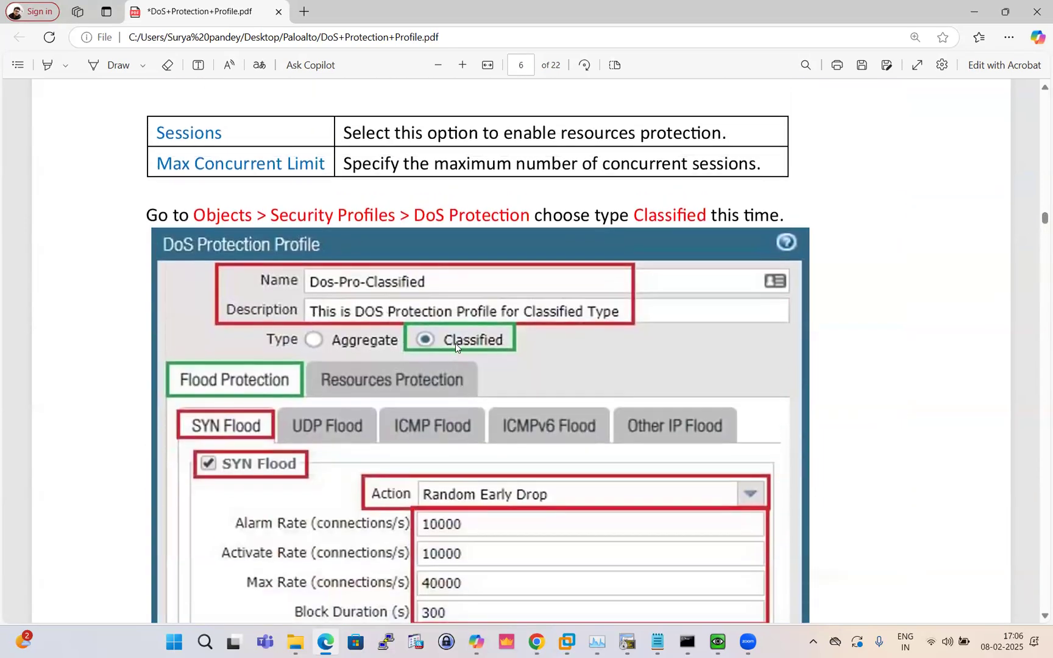
pyautogui.scroll(3, 456, 343)
pyautogui.scroll(-5, 455, 343)
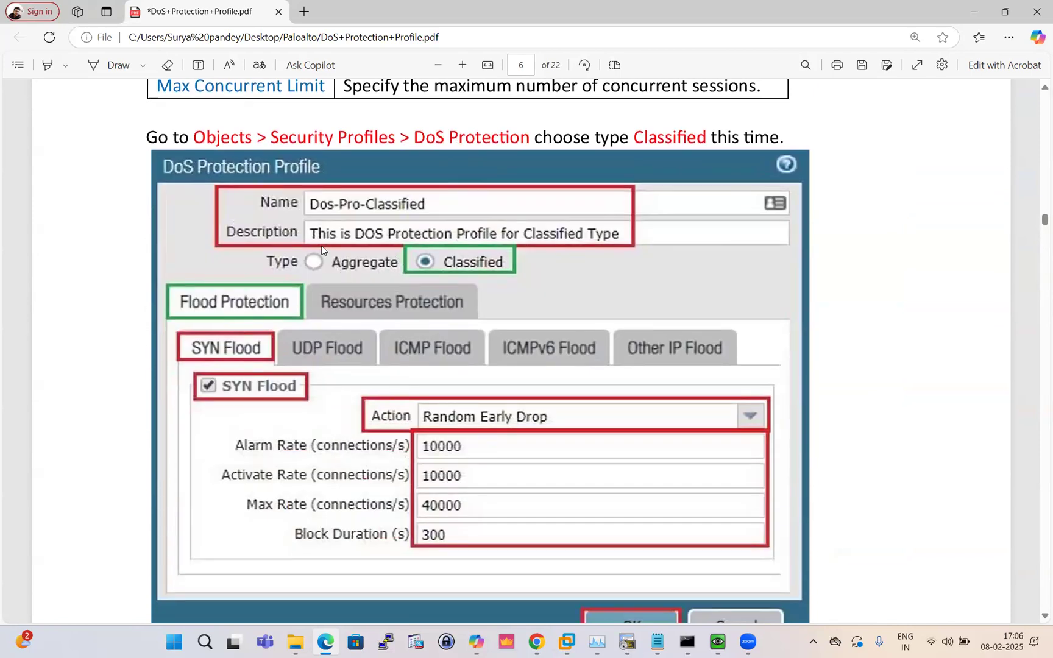
pyautogui.scroll(12, 421, 265)
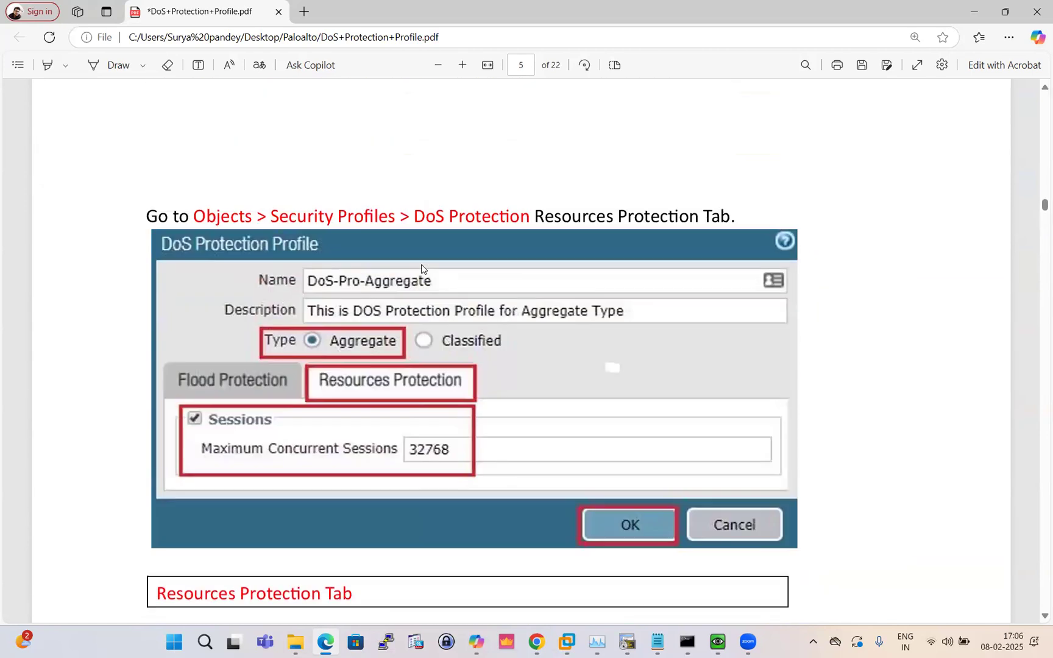
pyautogui.scroll(2, 423, 269)
pyautogui.scroll(-1, 425, 272)
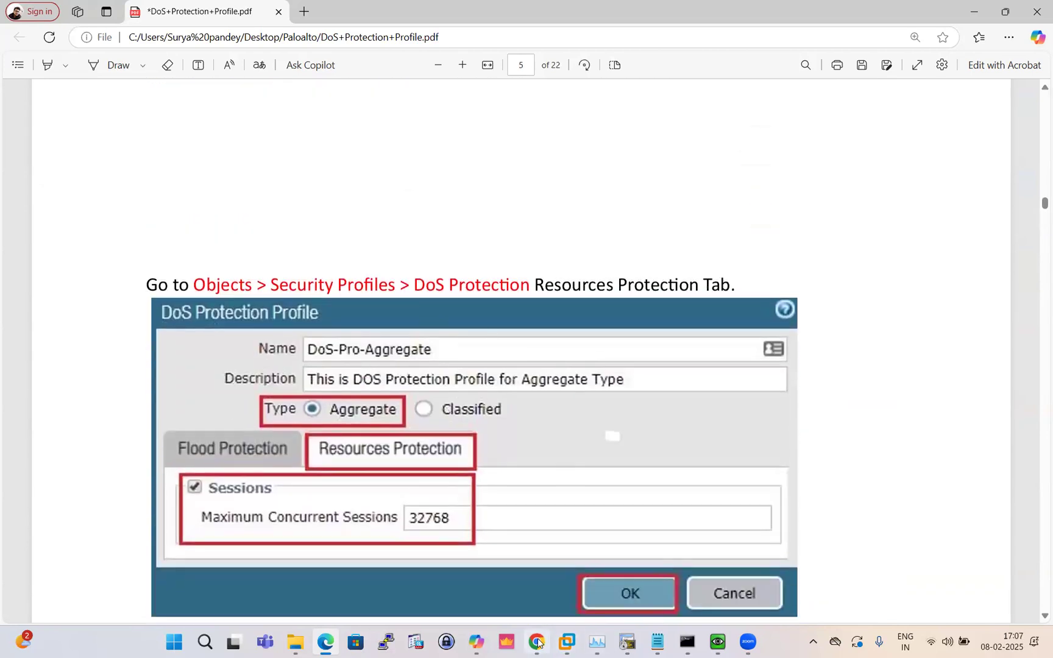
pyautogui.hotkey('alt', 'Tab')
pyautogui.click(221, 17)
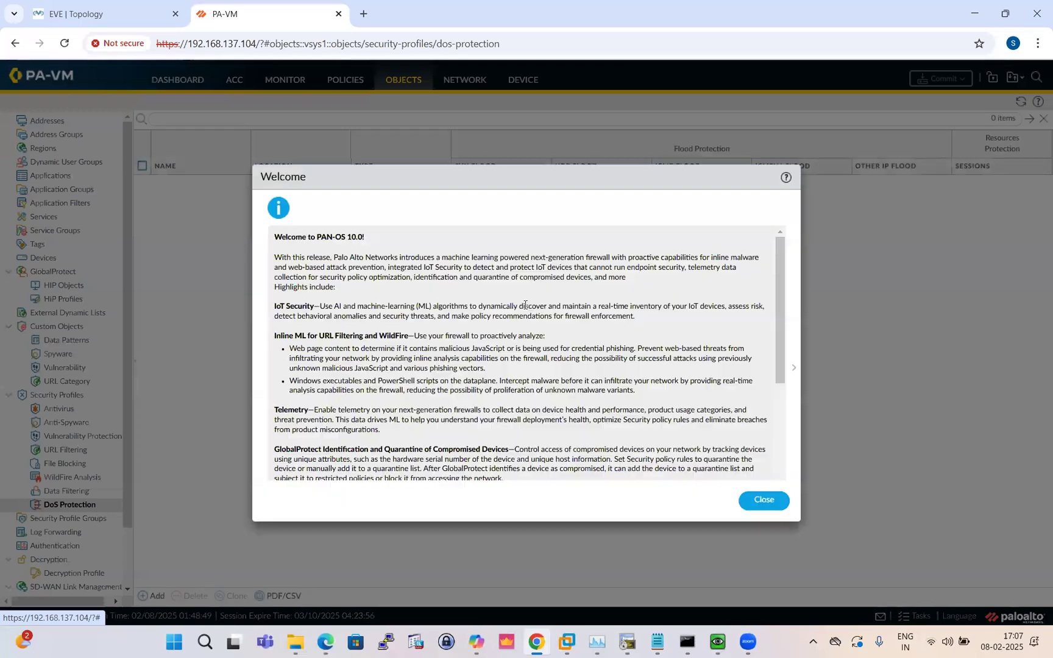
# Close the PAN-OS 10.0 Welcome dialog and postpone the Telemetry Data Collection prompt
pyautogui.click(758, 495)
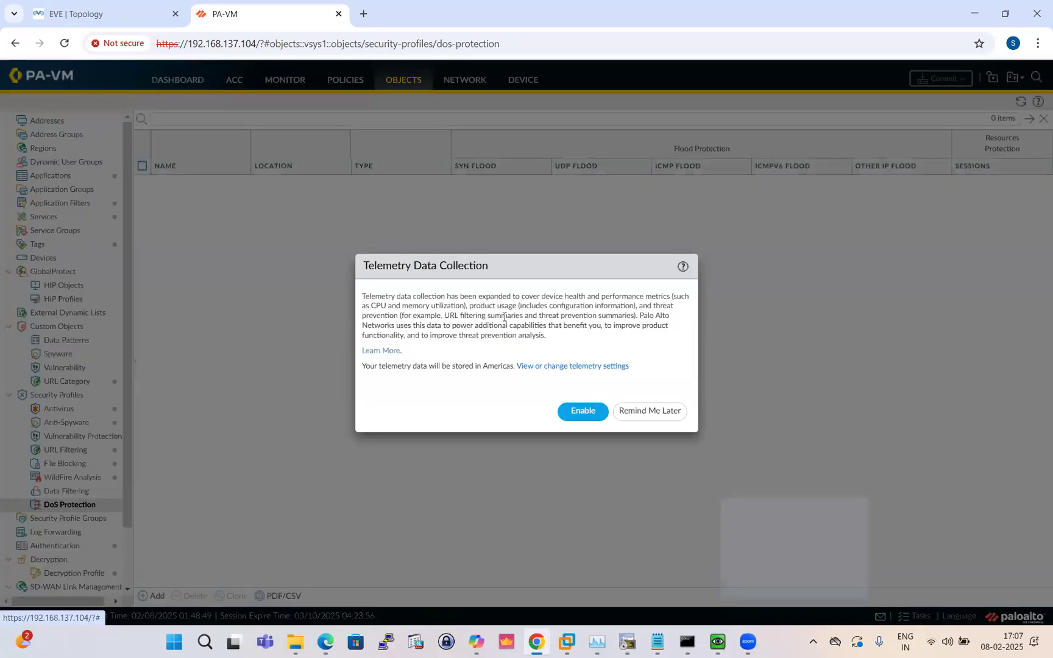
pyautogui.click(655, 419)
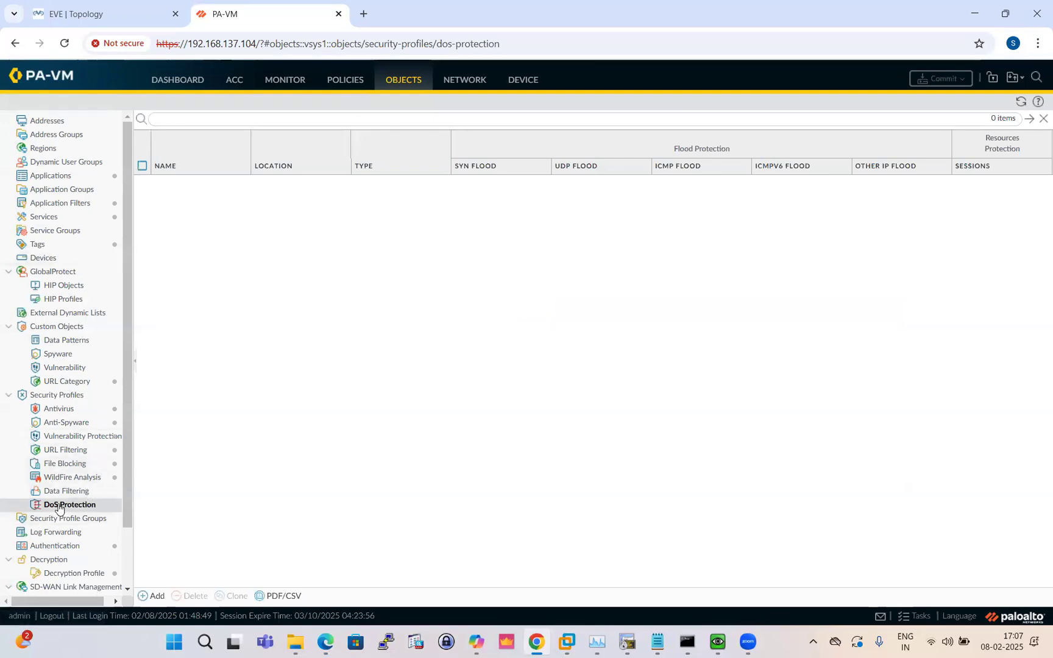
# Add an Aggregate DoS Protection Profile named Test_Dos with SYN Flood enabled
pyautogui.click(153, 596)
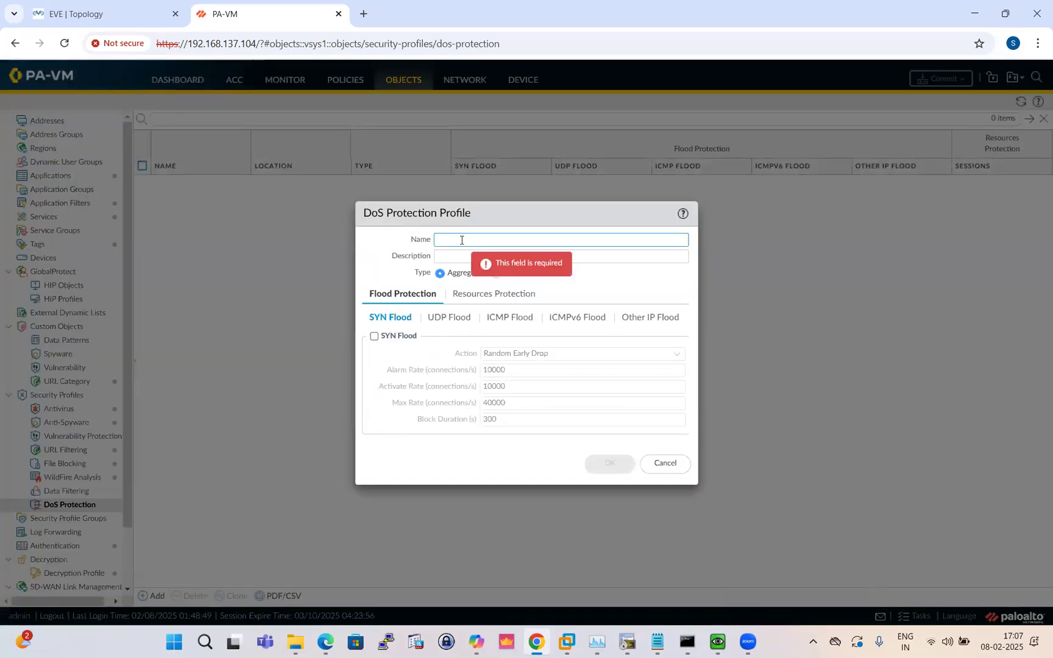
pyautogui.write('Test')
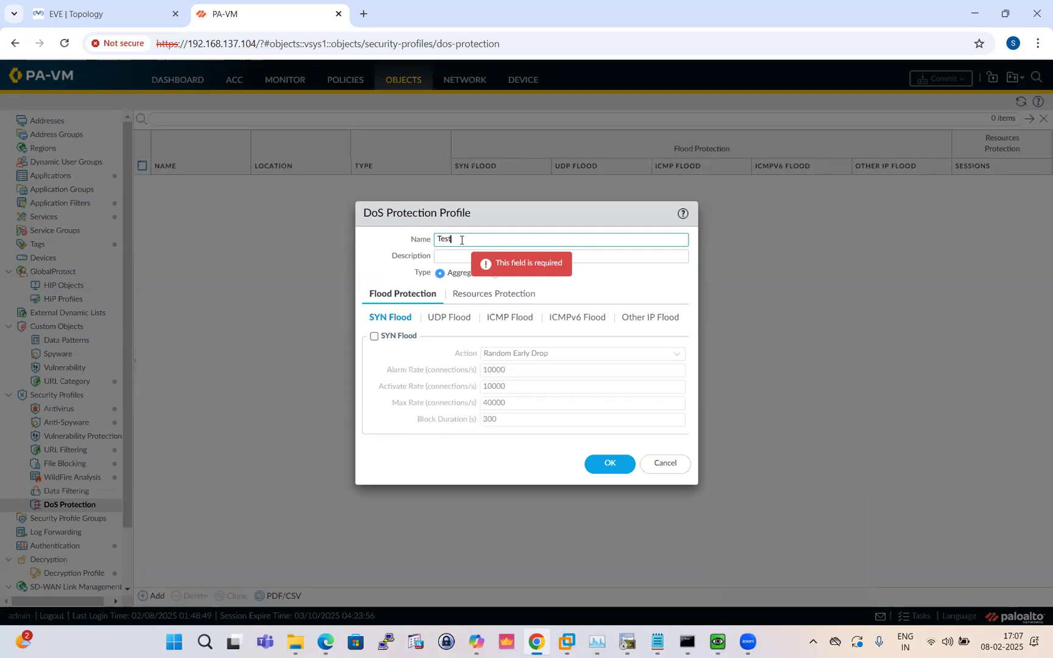
pyautogui.write('_Dos')
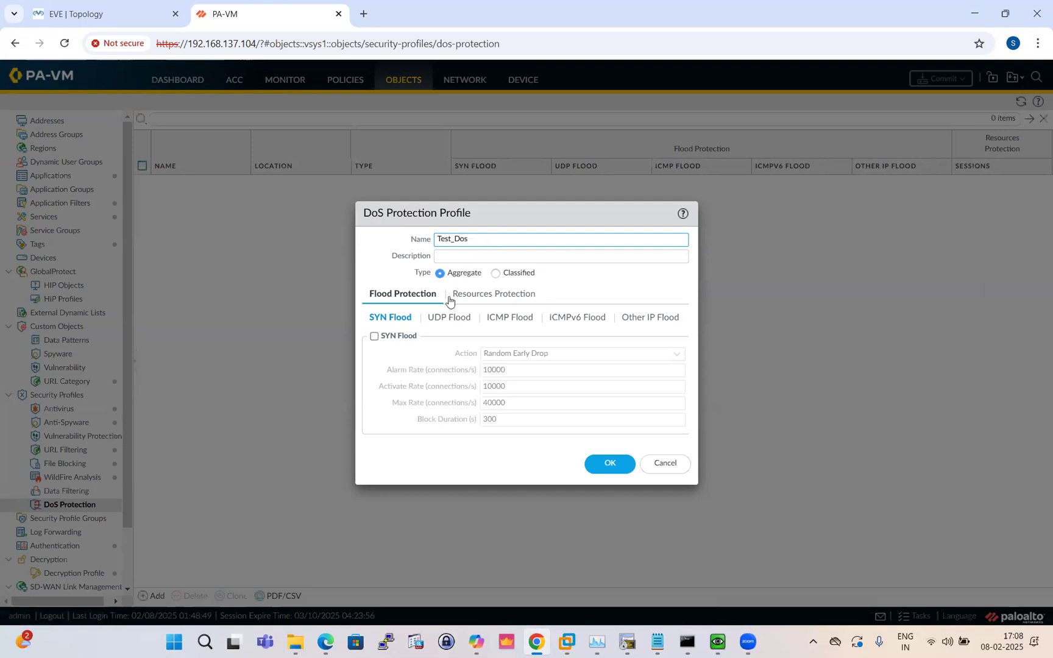
pyautogui.click(374, 336)
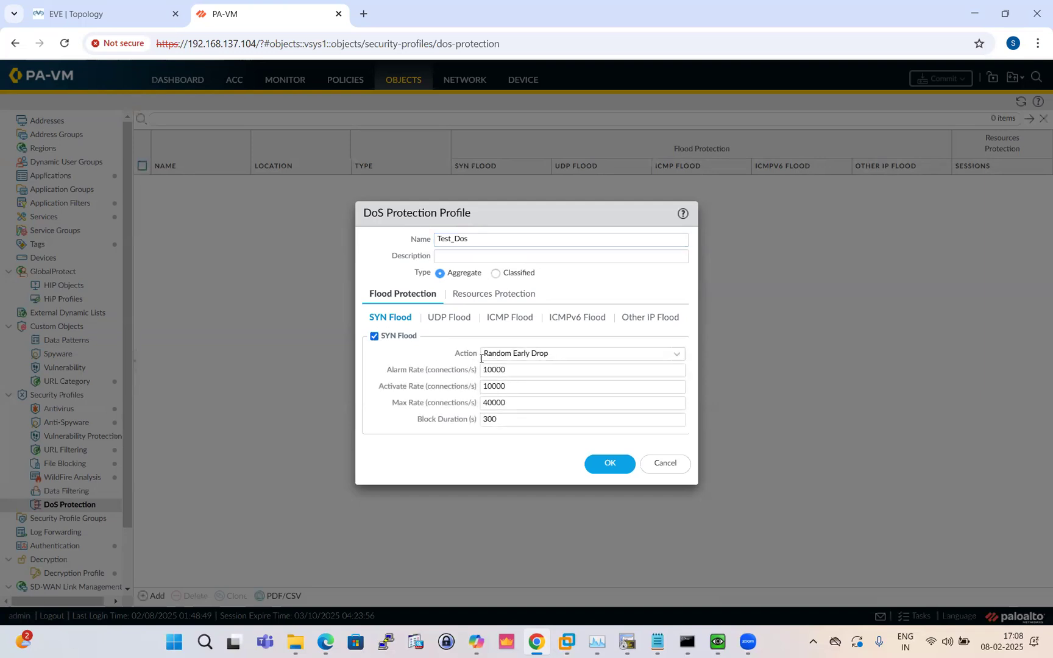
# Set the SYN Flood Alarm, Activate and Max rates to 5, 10 and 15
pyautogui.click(514, 370)
pyautogui.press('BackSpace')
pyautogui.press('BackSpace')
pyautogui.press('BackSpace')
pyautogui.press('BackSpace')
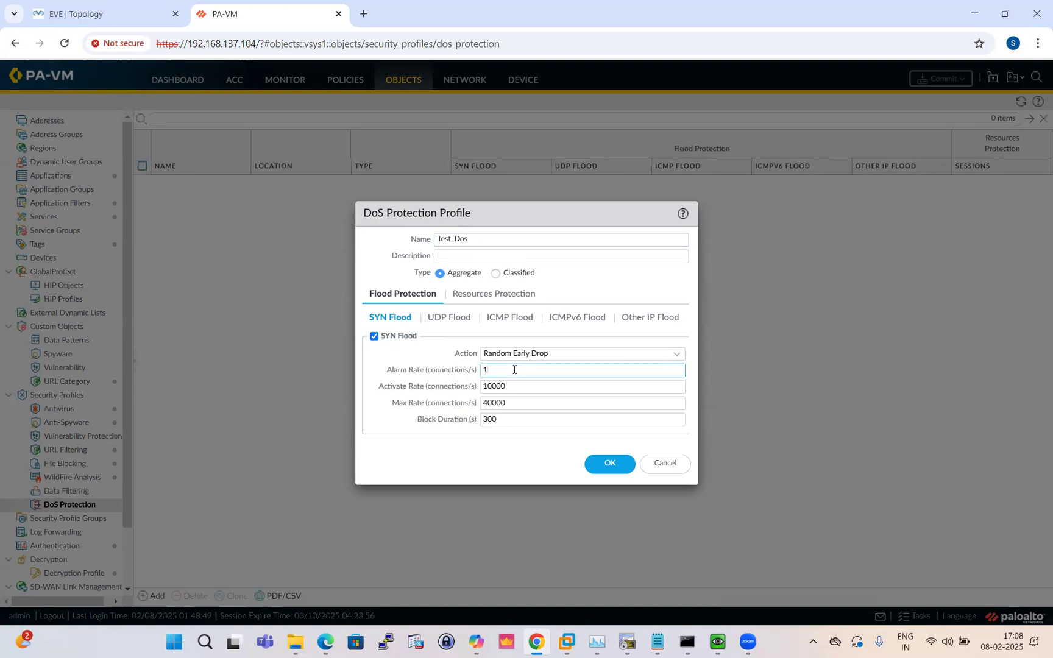
pyautogui.press('BackSpace')
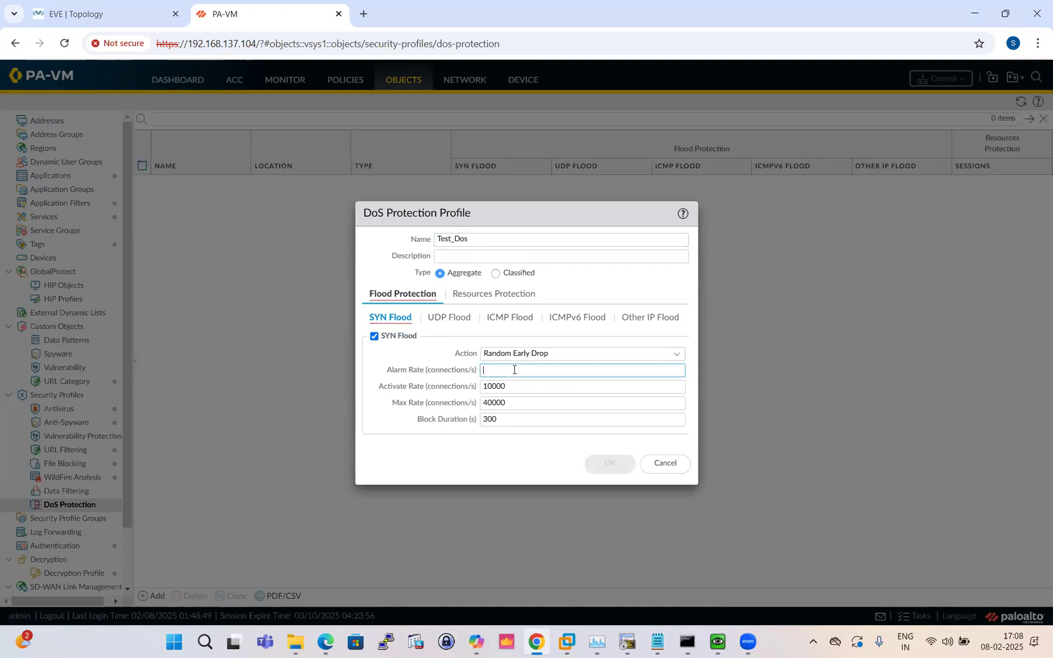
pyautogui.click(524, 385)
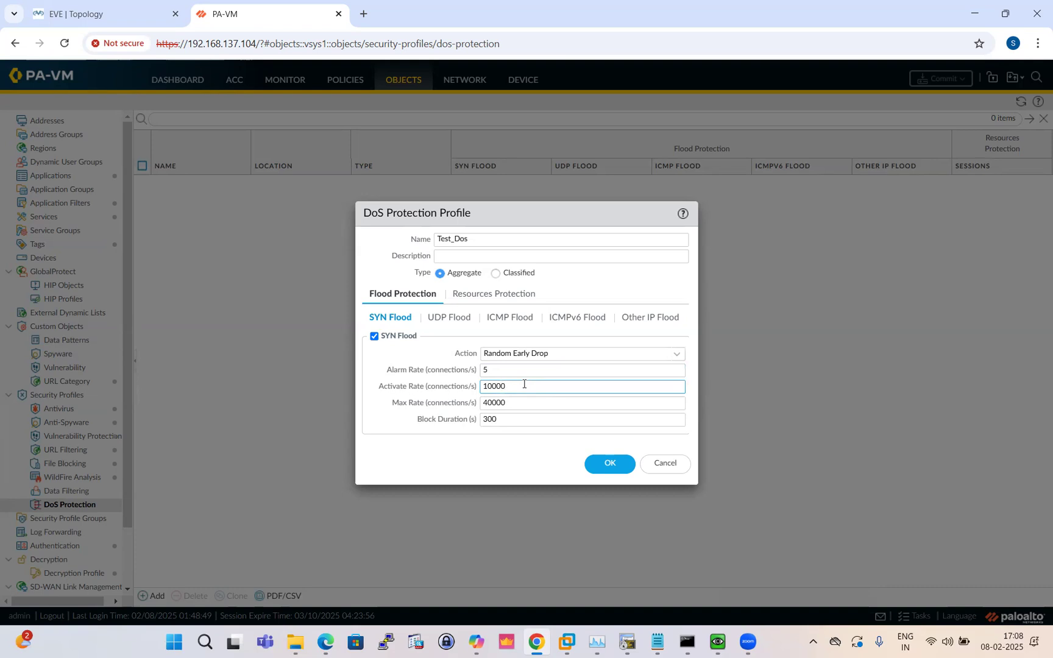
pyautogui.press('BackSpace')
pyautogui.press('BackSpace')
pyautogui.press('BackSpace')
pyautogui.click(511, 401)
pyautogui.press('BackSpace')
pyautogui.press('BackSpace')
pyautogui.press('BackSpace')
pyautogui.press('BackSpace')
pyautogui.press('BackSpace')
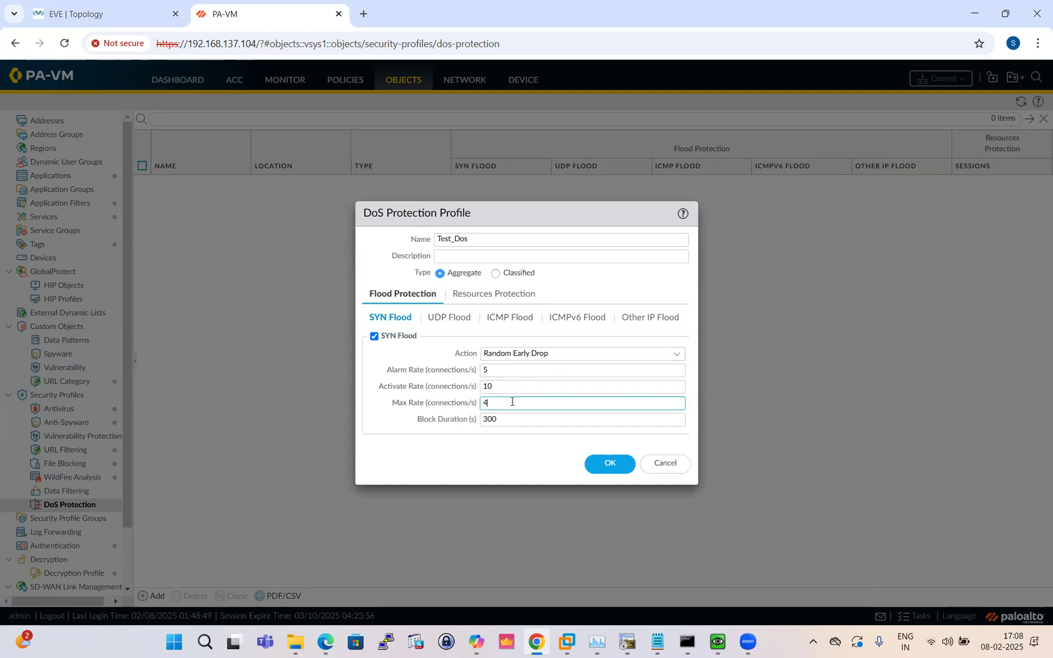
pyautogui.write('15')
# Enable UDP Flood protection with alarm rate 5, activate rate 10 and max rate 15
pyautogui.click(453, 318)
pyautogui.click(374, 336)
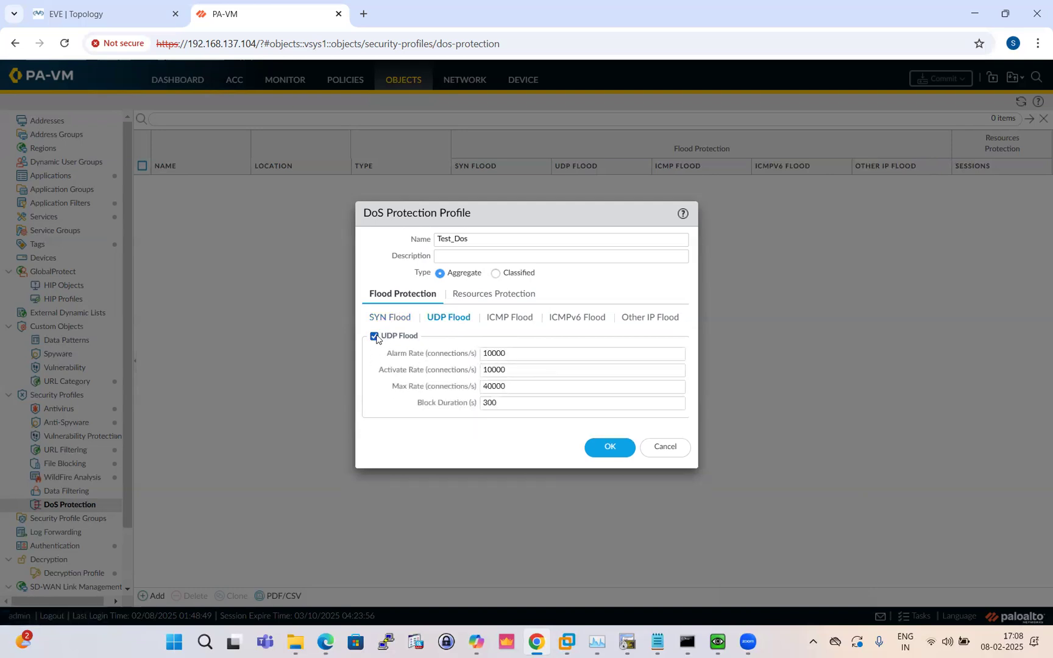
pyautogui.click(519, 354)
pyautogui.press('BackSpace')
pyautogui.press('BackSpace')
pyautogui.press('BackSpace')
pyautogui.press('BackSpace')
pyautogui.press('BackSpace')
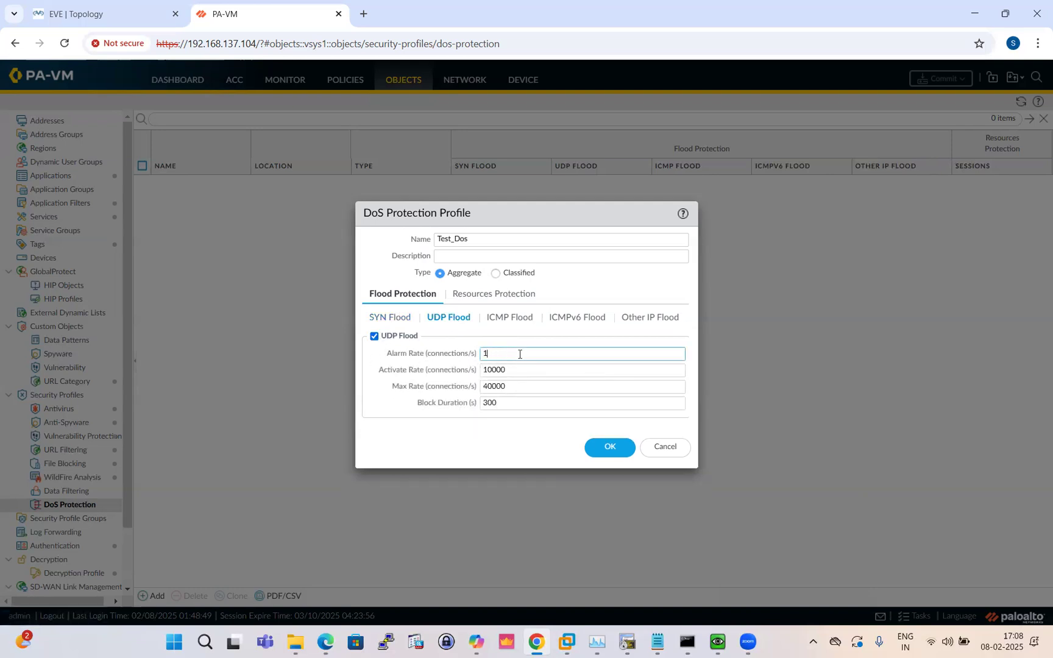
pyautogui.write('5')
pyautogui.click(525, 366)
pyautogui.press('BackSpace')
pyautogui.press('BackSpace')
pyautogui.press('BackSpace')
pyautogui.click(508, 388)
pyautogui.press('BackSpace')
pyautogui.press('BackSpace')
pyautogui.press('BackSpace')
pyautogui.press('BackSpace')
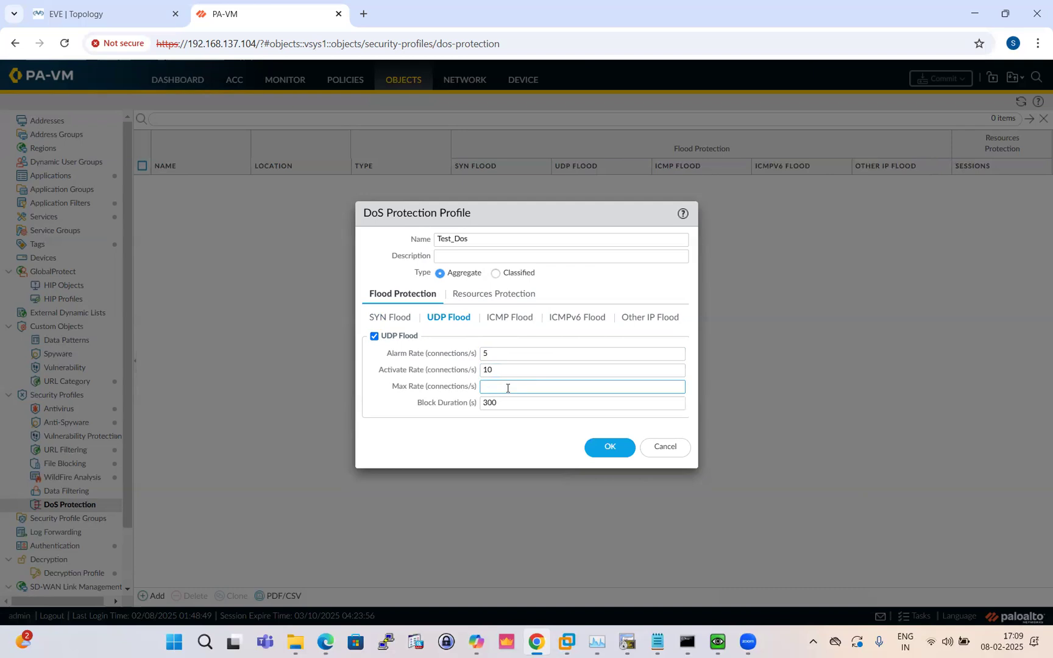
pyautogui.write('15')
# Enable ICMP Flood protection with alarm rate 5, activate rate 10 and a reduced max rate
pyautogui.click(509, 317)
pyautogui.click(375, 337)
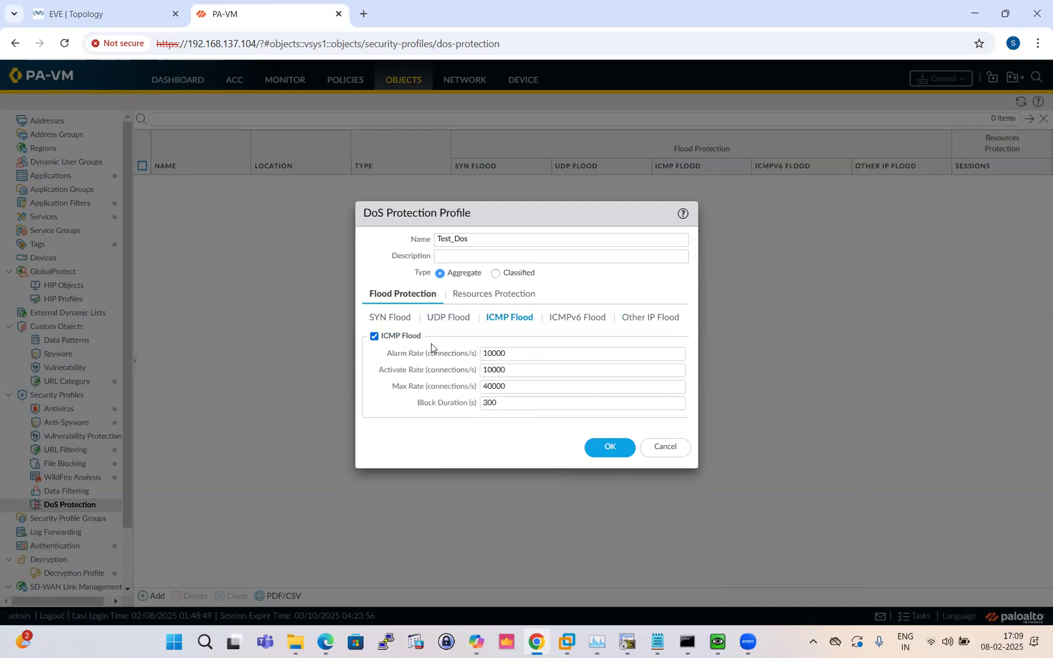
pyautogui.click(524, 353)
pyautogui.press('BackSpace')
pyautogui.press('BackSpace')
pyautogui.press('BackSpace')
pyautogui.press('BackSpace')
pyautogui.press('BackSpace')
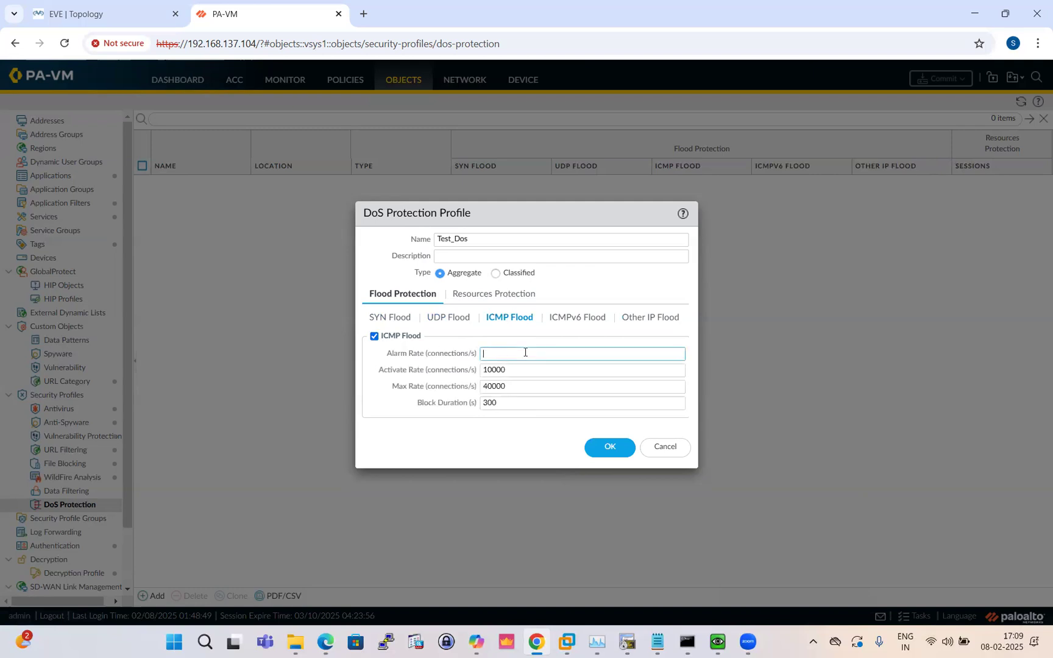
pyautogui.write('5')
pyautogui.click(521, 369)
pyautogui.press('BackSpace')
pyautogui.press('BackSpace')
pyautogui.press('BackSpace')
pyautogui.click(517, 385)
pyautogui.press('BackSpace')
pyautogui.press('BackSpace')
pyautogui.press('BackSpace')
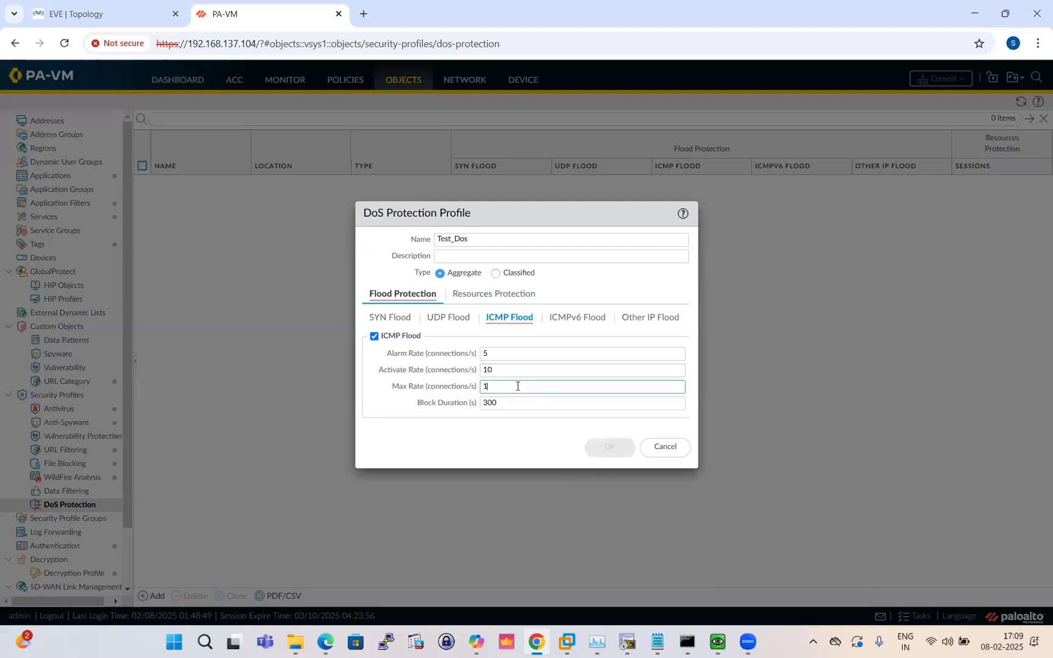
pyautogui.write('5')
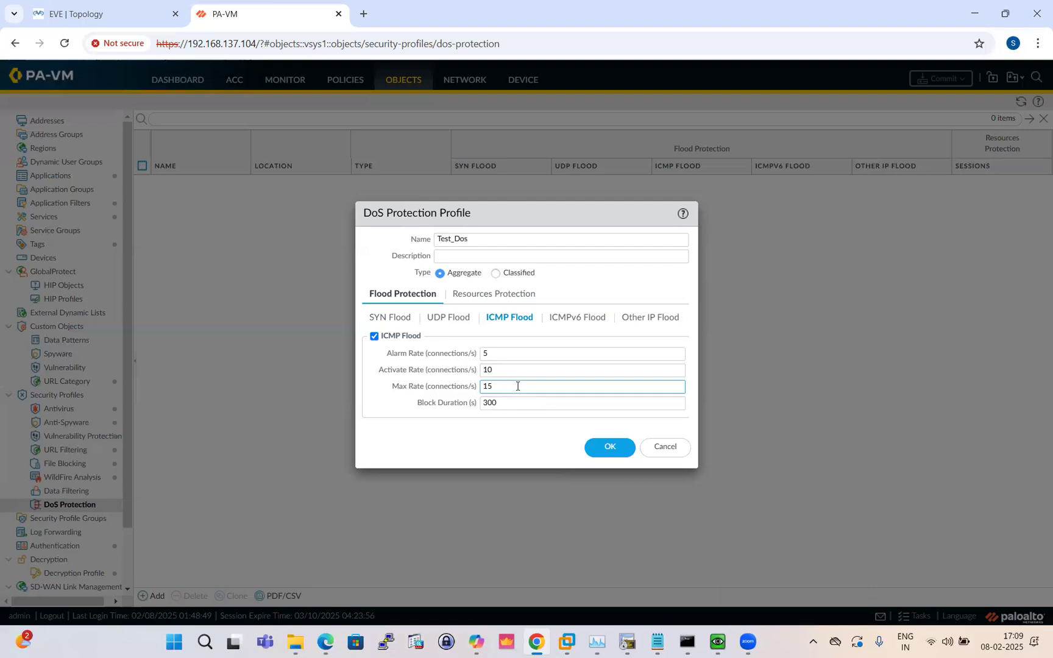
# Review the ICMPv6, Other IP and SYN flood settings, then save the Test_Dos profile
pyautogui.click(567, 317)
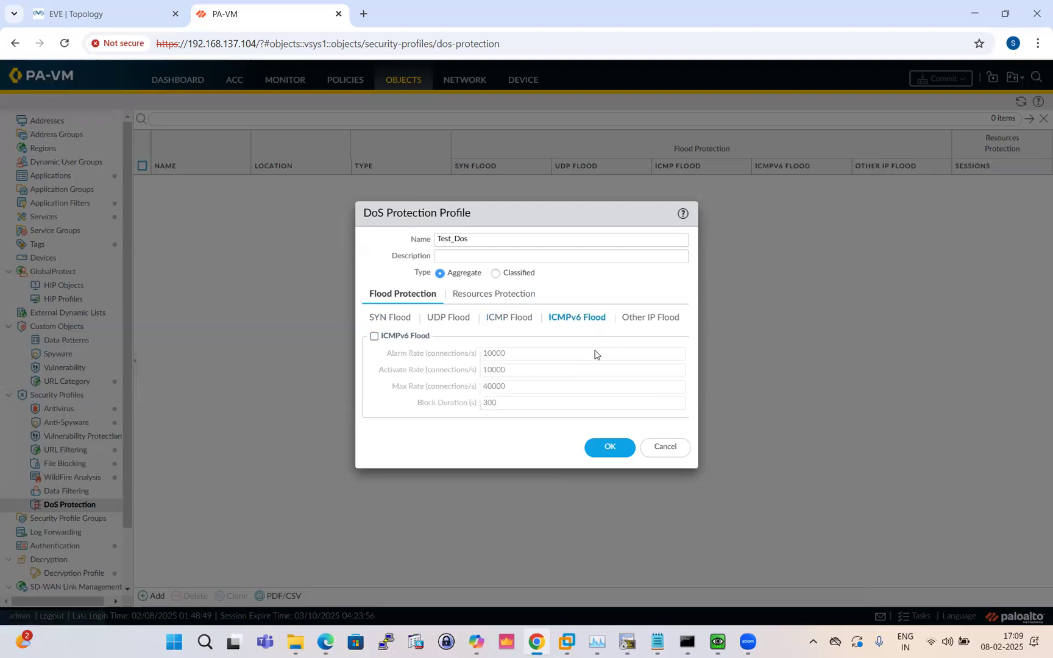
pyautogui.click(648, 318)
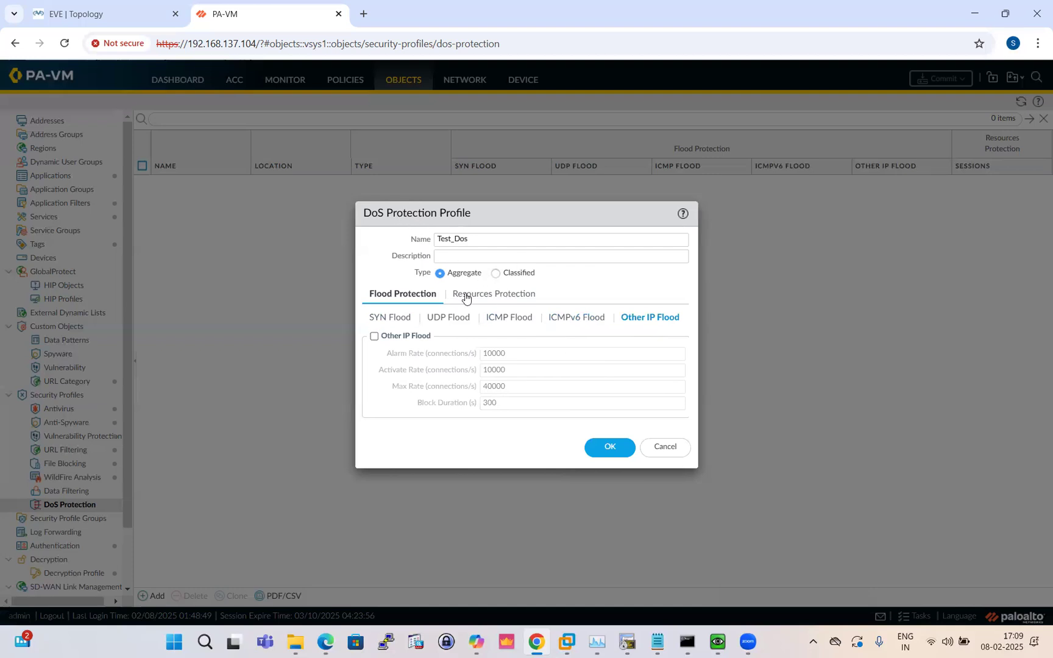
pyautogui.click(389, 318)
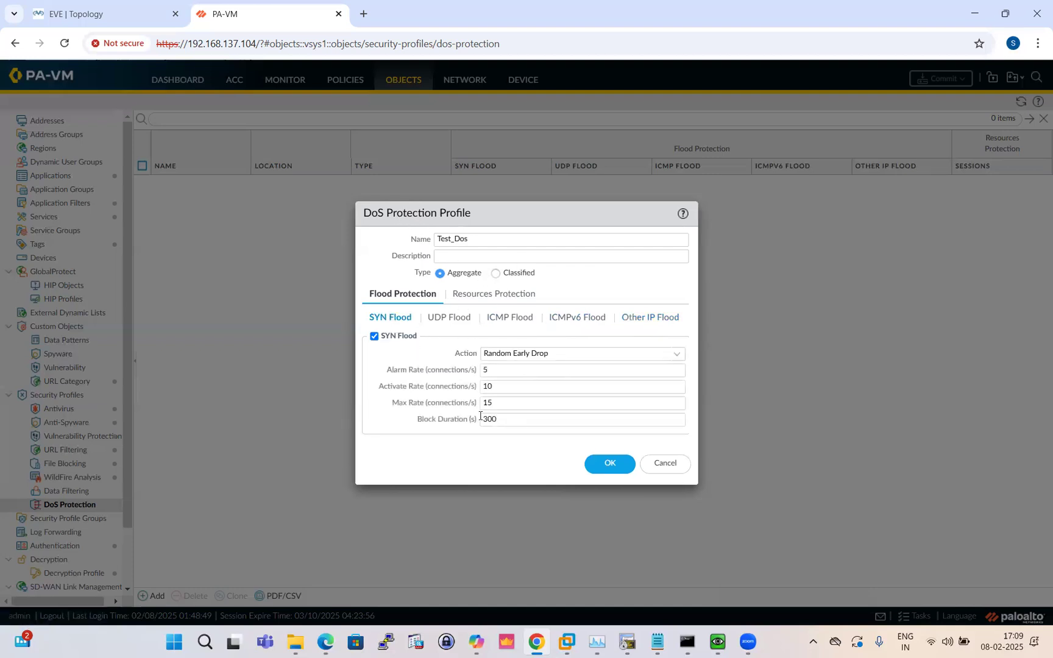
pyautogui.click(609, 463)
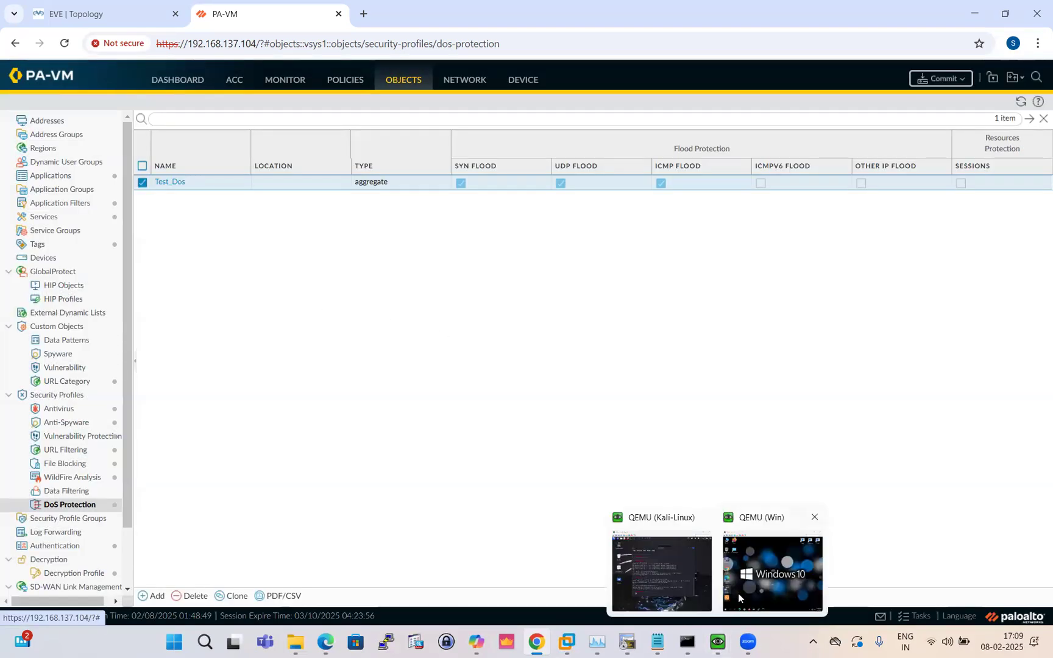
# Switch to the EVE Topology browser tab
pyautogui.hotkey('ctrl', 'Tab')
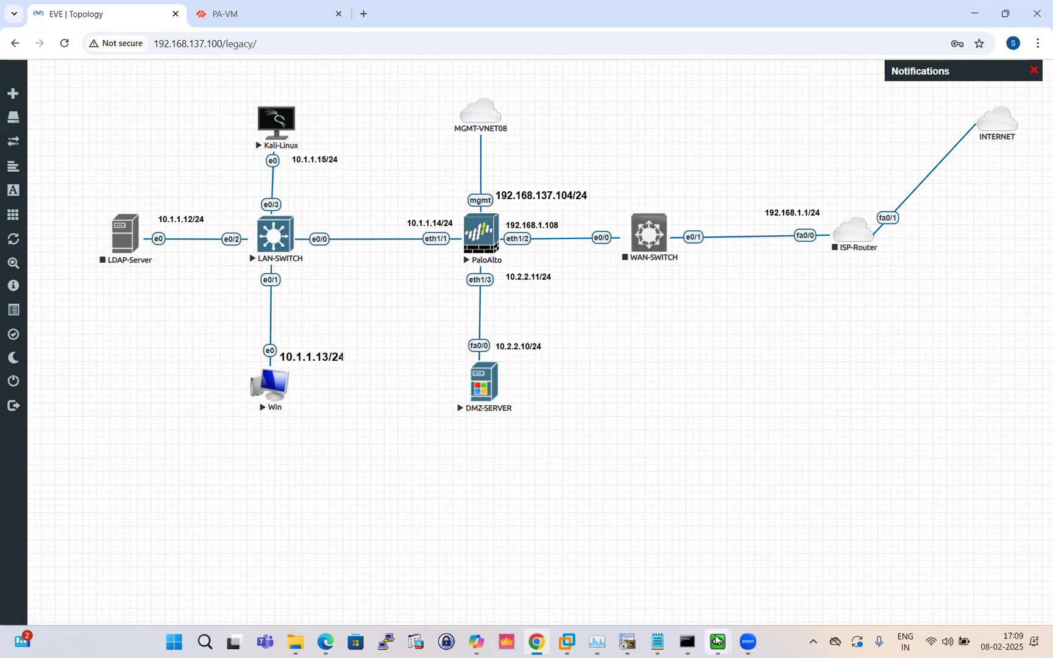
# Run 'ping -n 100 10.2.2.10' on the Windows VM console, then minimize the console
pyautogui.moveTo(717, 640)
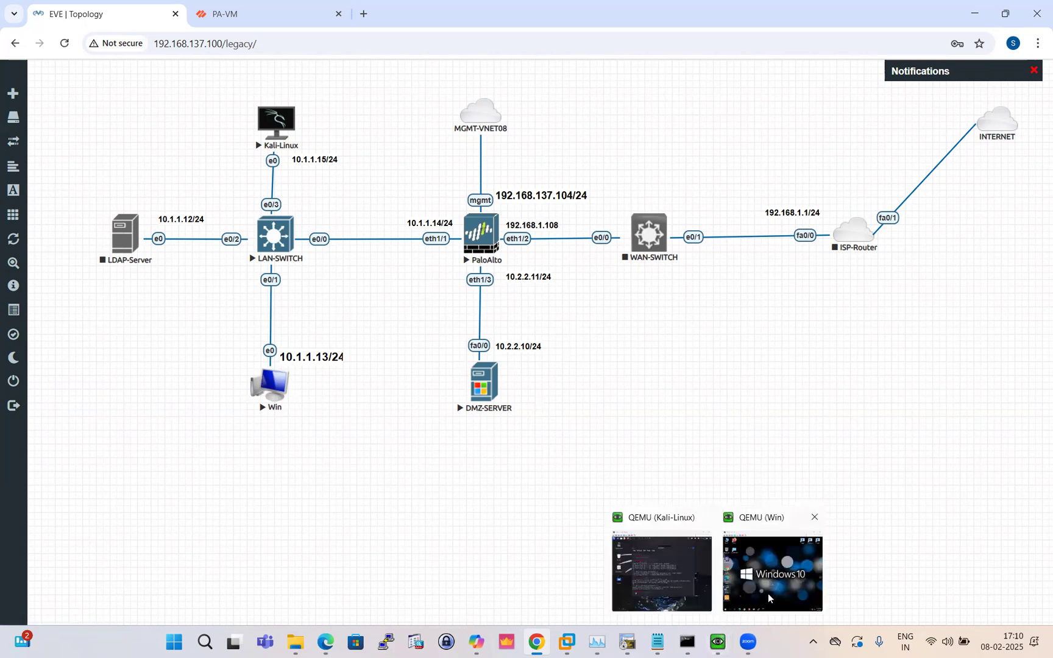
pyautogui.click(773, 561)
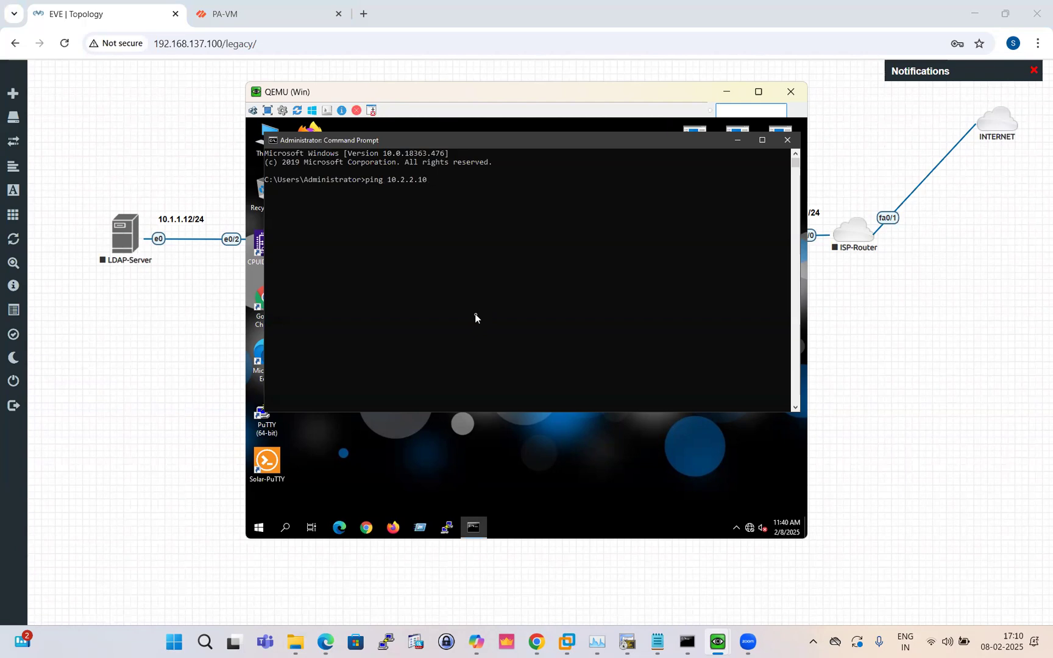
pyautogui.press('BackSpace')
pyautogui.press('BackSpace')
pyautogui.press('BackSpace')
pyautogui.press('BackSpace')
pyautogui.press('BackSpace')
pyautogui.press('BackSpace')
pyautogui.press('BackSpace')
pyautogui.press('BackSpace')
pyautogui.press('BackSpace')
pyautogui.press('BackSpace')
pyautogui.press('BackSpace')
pyautogui.press('BackSpace')
pyautogui.press('BackSpace')
pyautogui.write('-n 100')
pyautogui.press('Return')
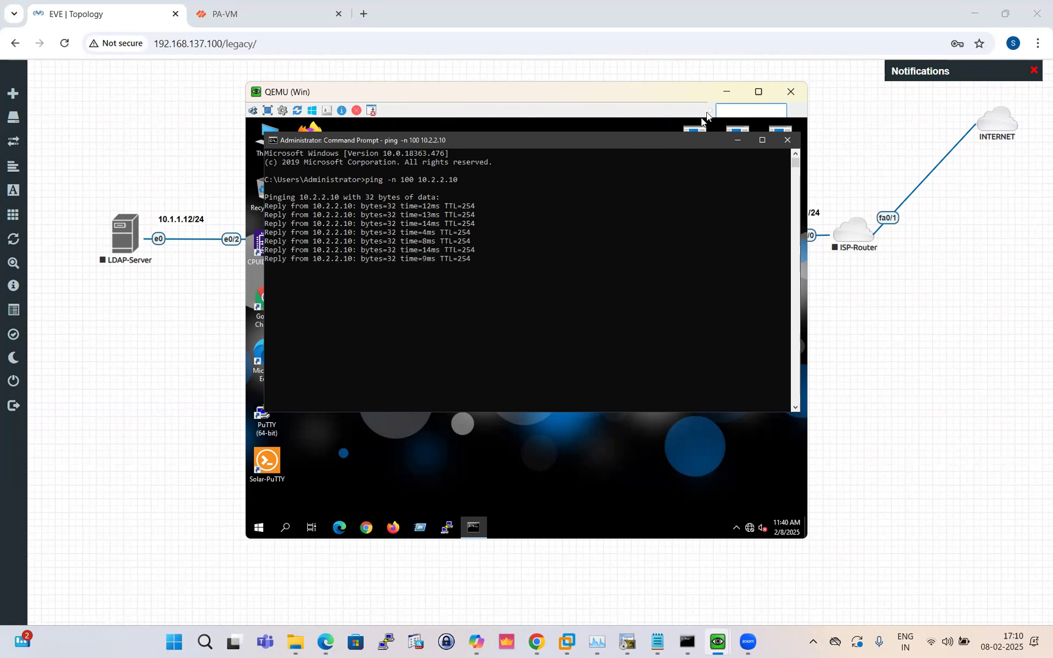
pyautogui.click(729, 96)
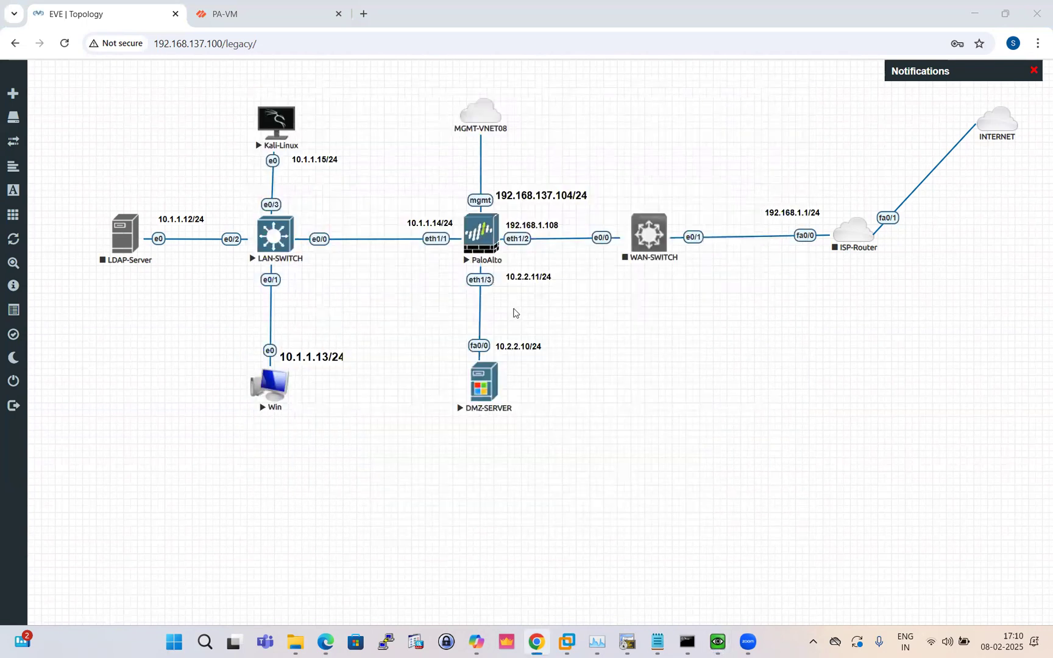
# Back on PA-VM, check Test_Dos's ICMP Flood thresholds and close the profile unchanged
pyautogui.click(221, 15)
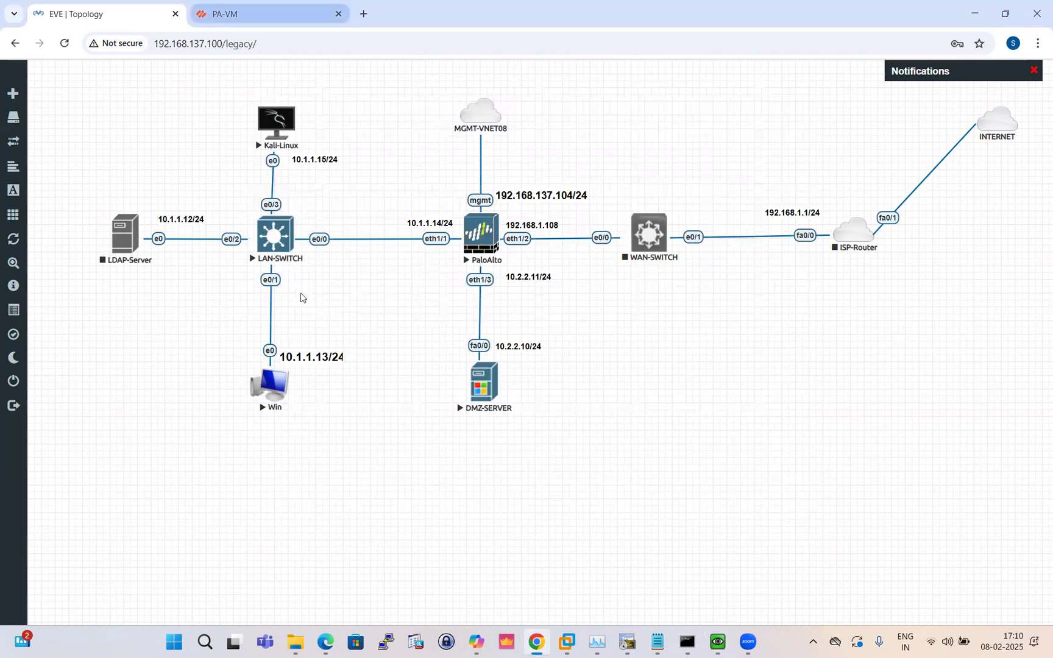
pyautogui.click(169, 182)
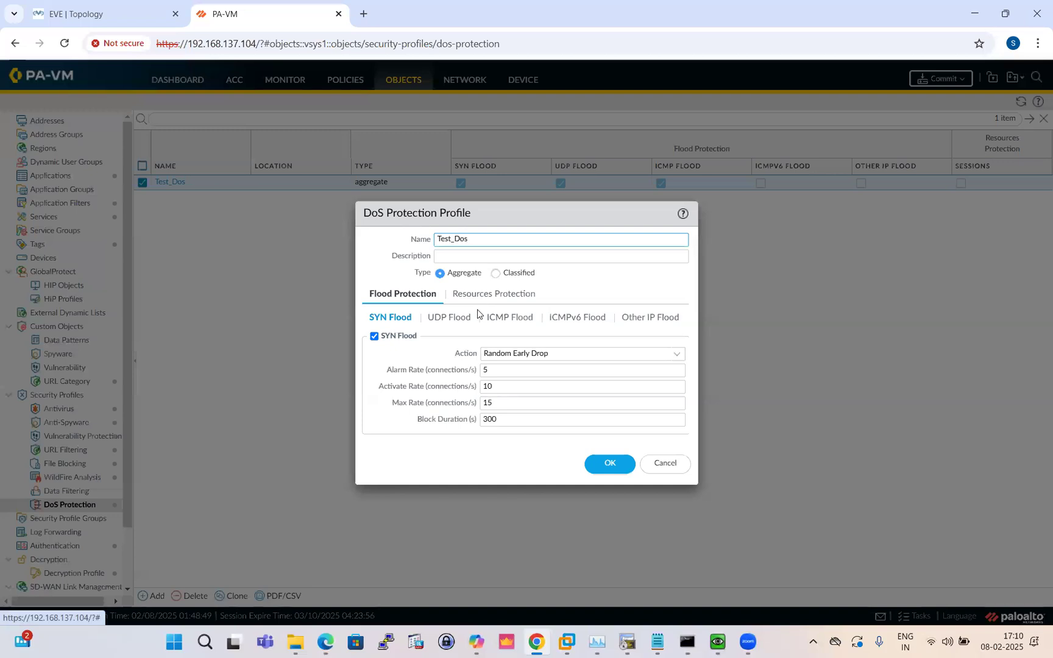
pyautogui.click(498, 323)
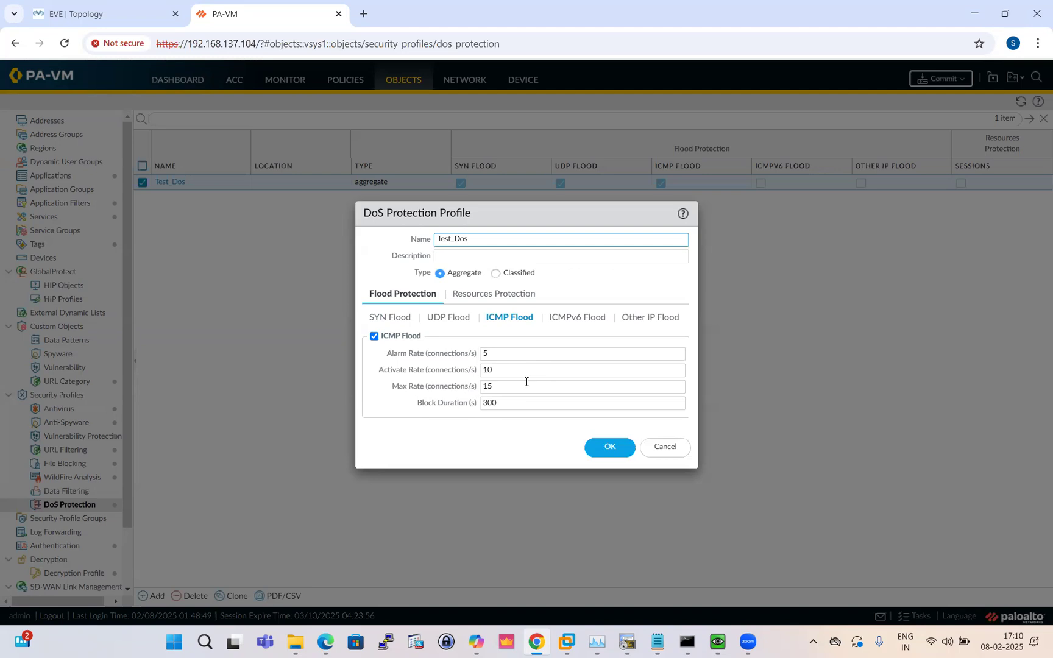
pyautogui.click(672, 450)
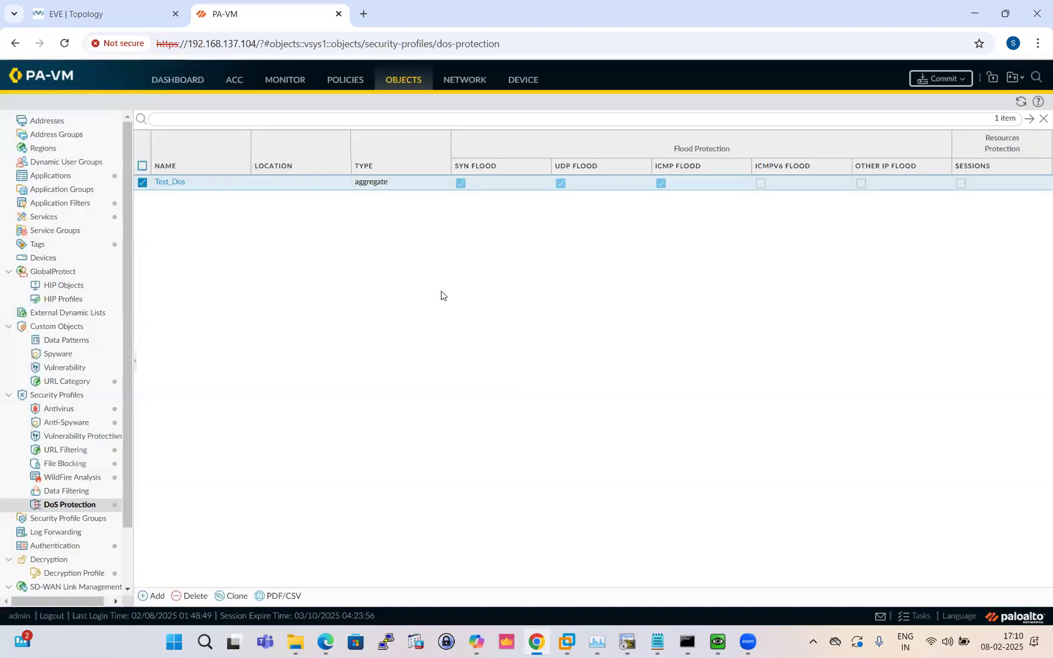
# Start a new DoS Protection policy rule named Test_Dos
pyautogui.click(343, 85)
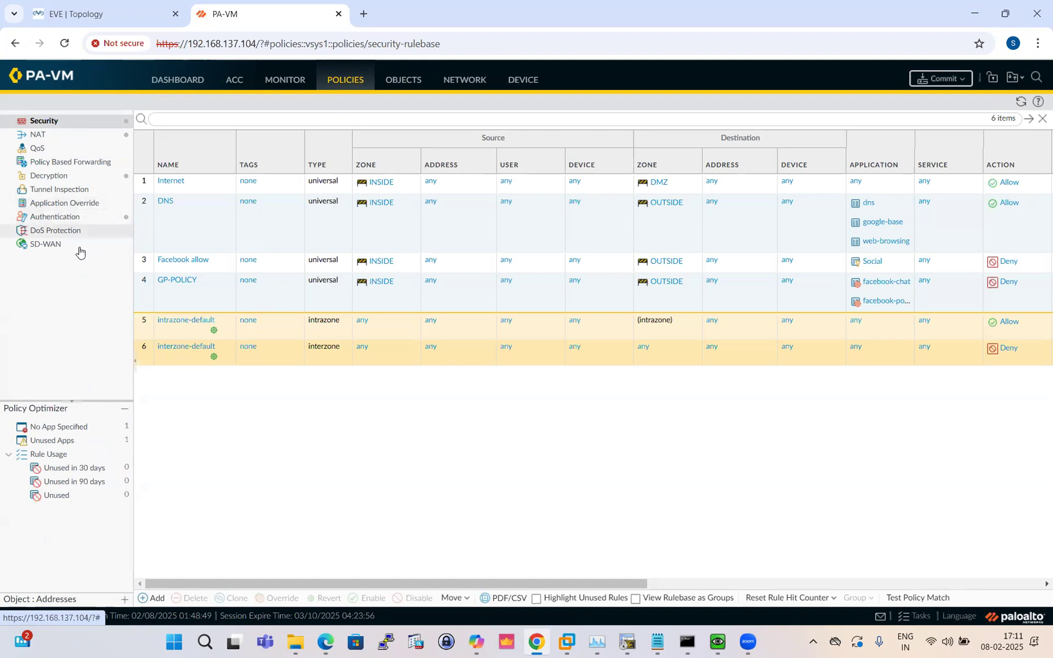
pyautogui.click(68, 234)
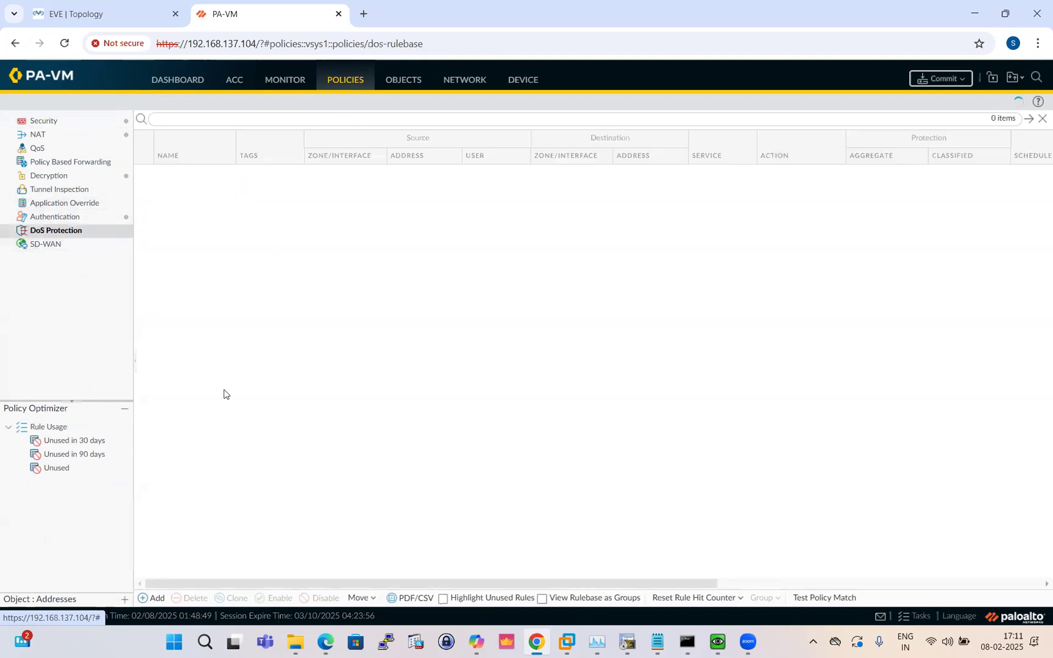
pyautogui.click(152, 597)
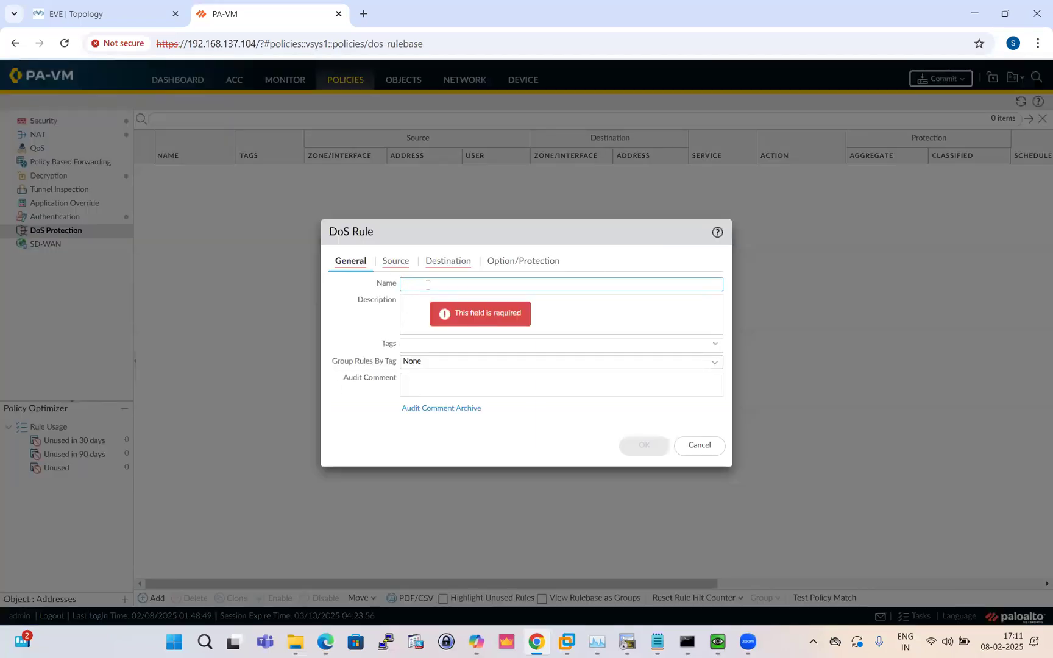
pyautogui.write('test')
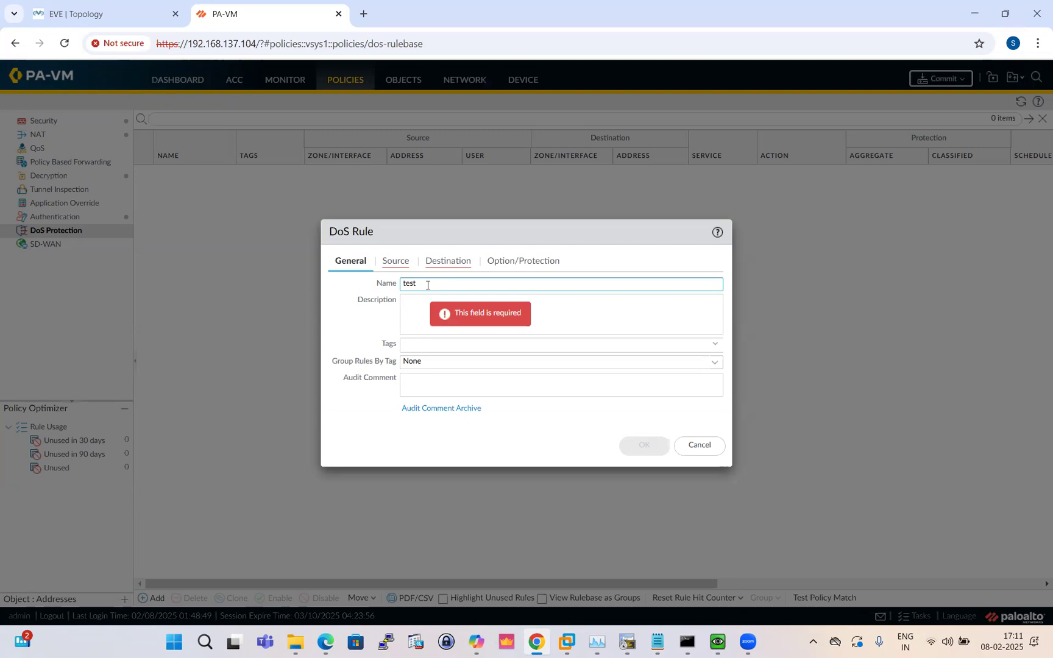
pyautogui.press('BackSpace')
pyautogui.write('Test_Dosd')
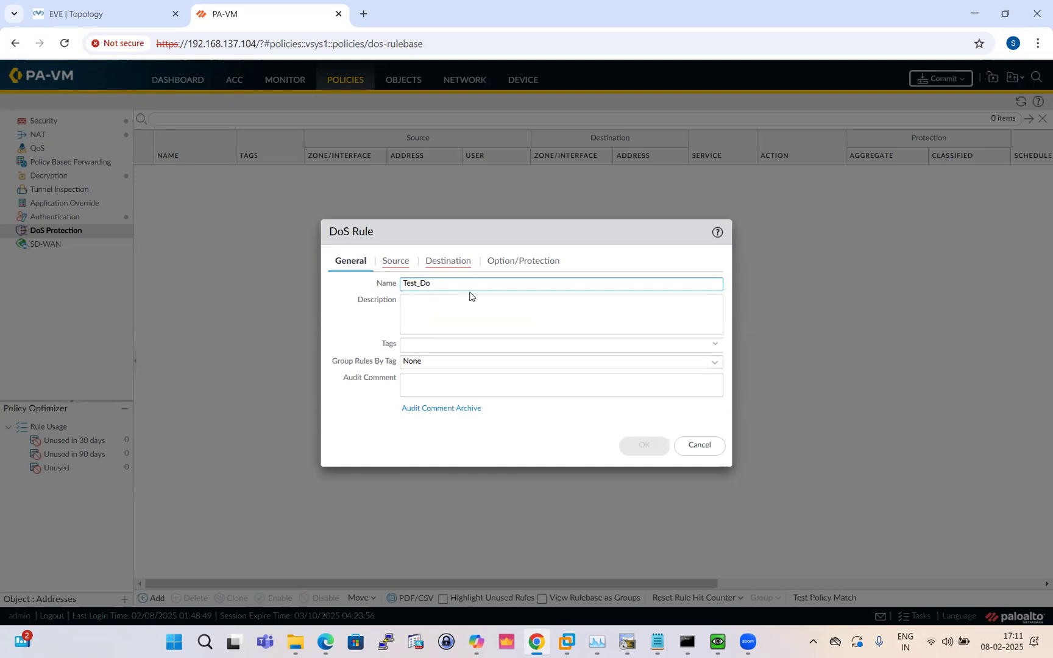
# Set the rule's source zone to INSIDE and destination zone to DMZ
pyautogui.click(394, 262)
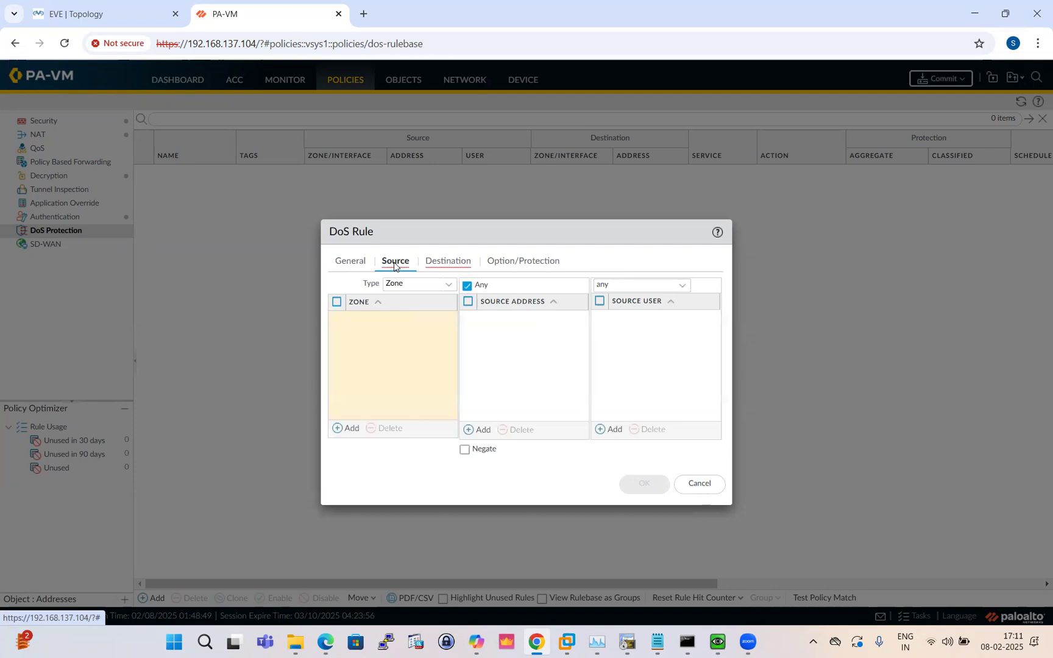
pyautogui.click(345, 429)
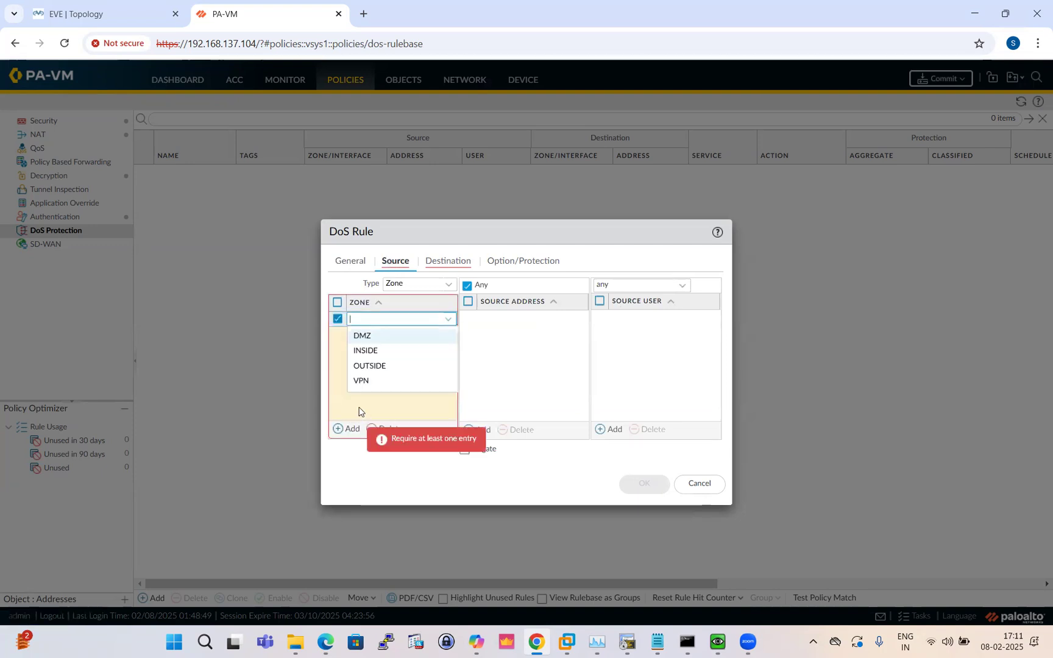
pyautogui.click(375, 351)
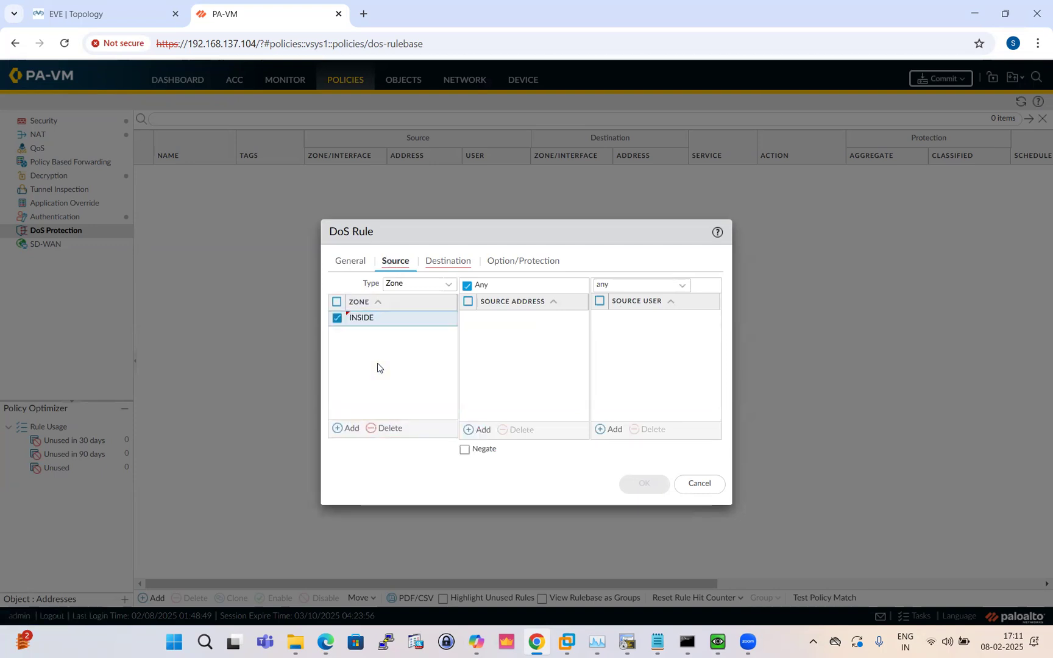
pyautogui.click(445, 262)
pyautogui.click(350, 430)
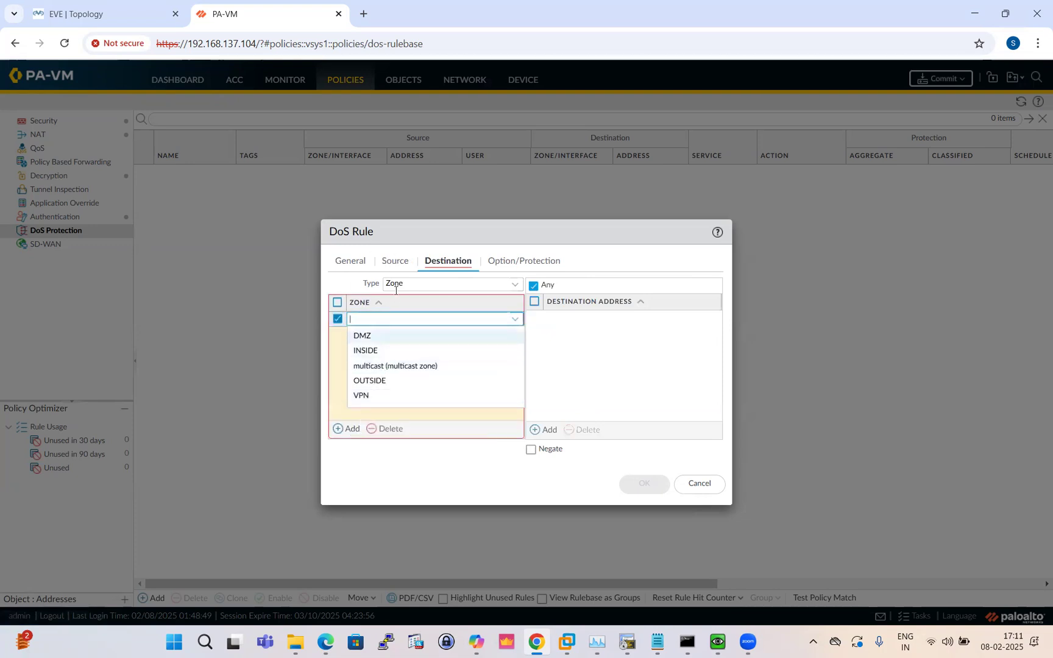
pyautogui.click(376, 337)
pyautogui.click(418, 356)
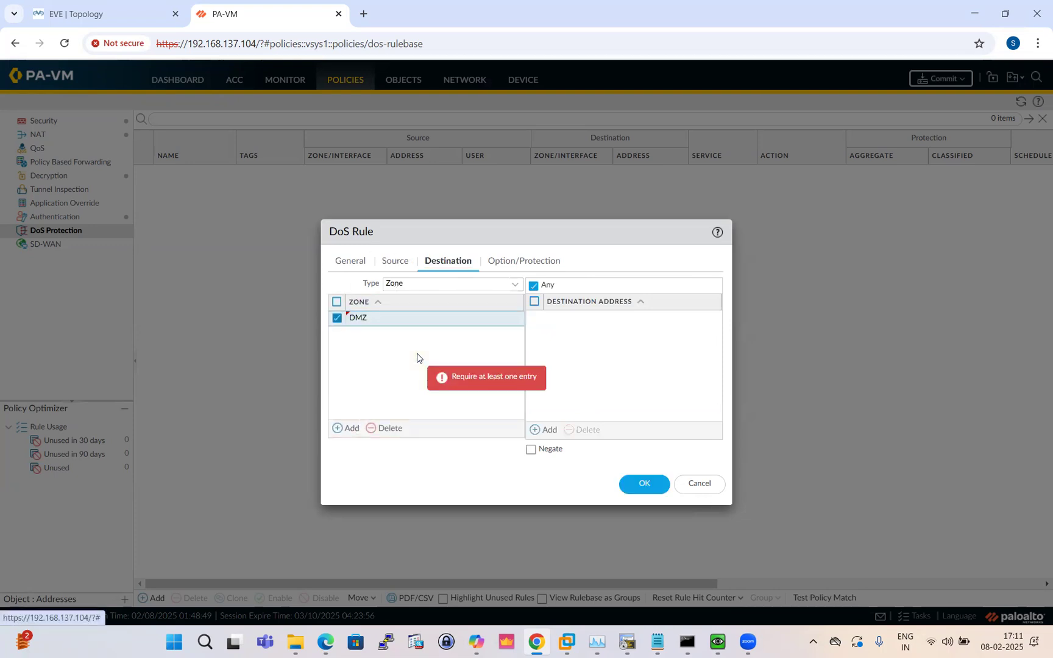
pyautogui.click(510, 262)
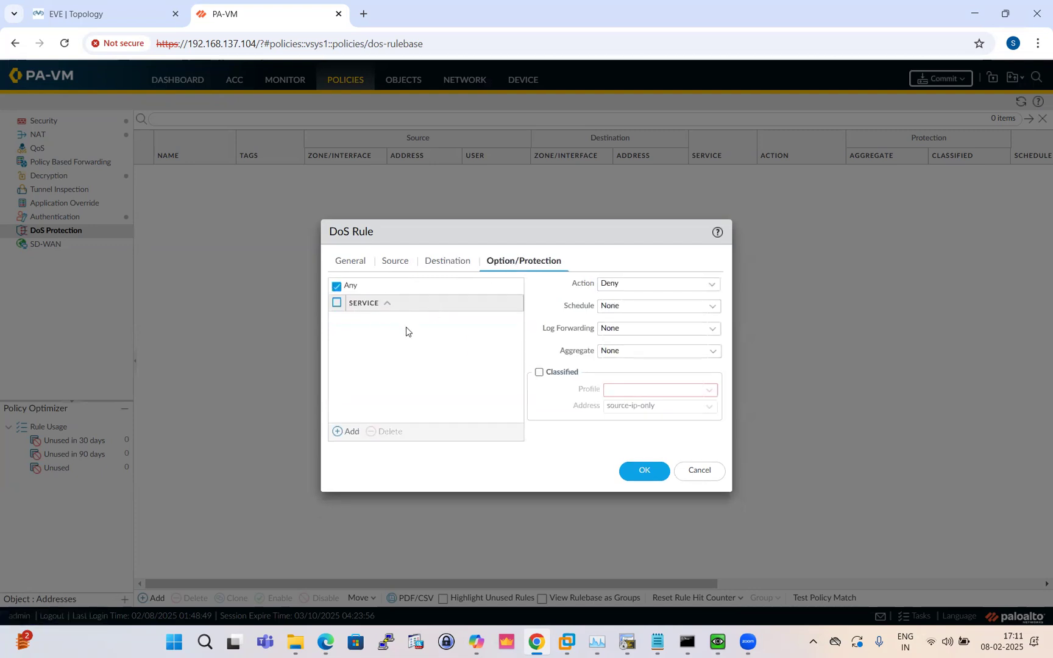
# Set the rule action to Protect and its aggregate DoS profile to Test_Dos
pyautogui.click(714, 290)
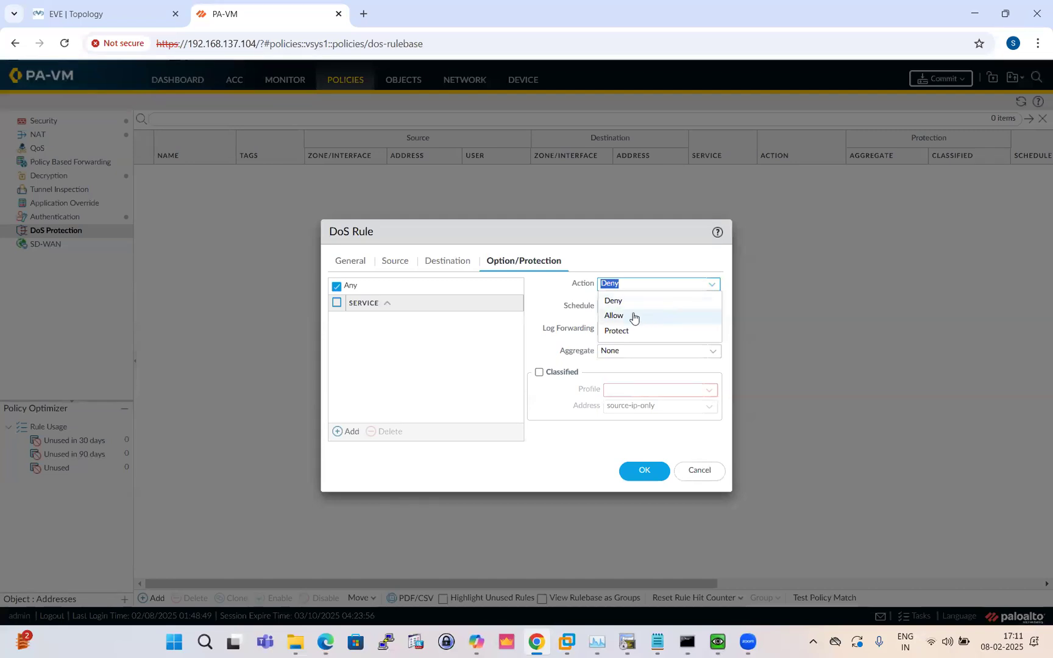
pyautogui.click(626, 334)
pyautogui.click(636, 297)
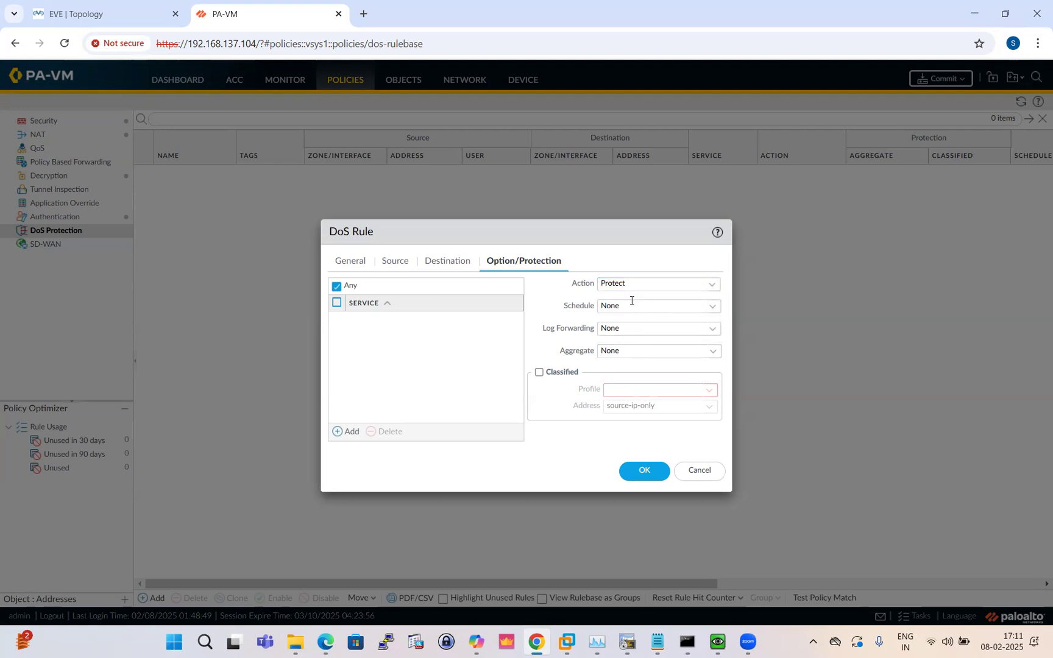
pyautogui.click(714, 353)
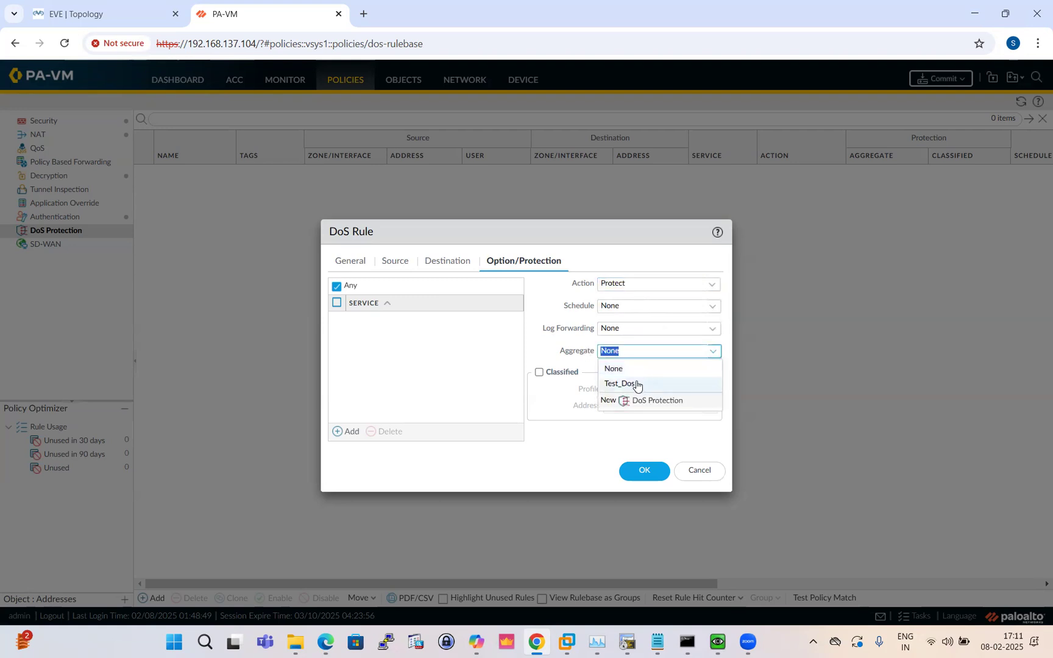
pyautogui.click(636, 385)
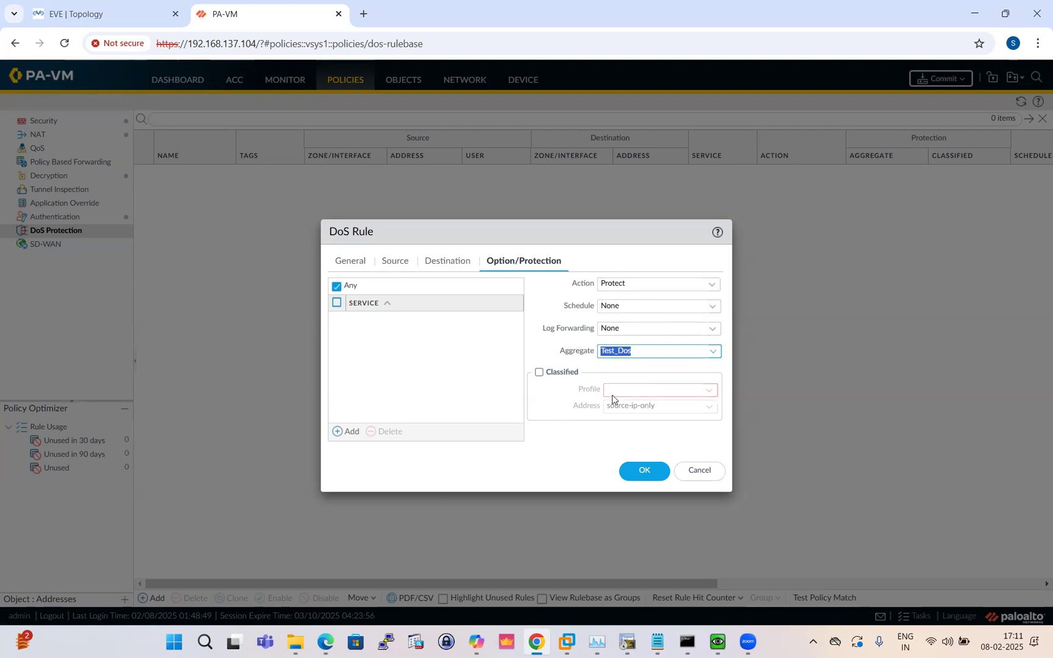
pyautogui.click(709, 390)
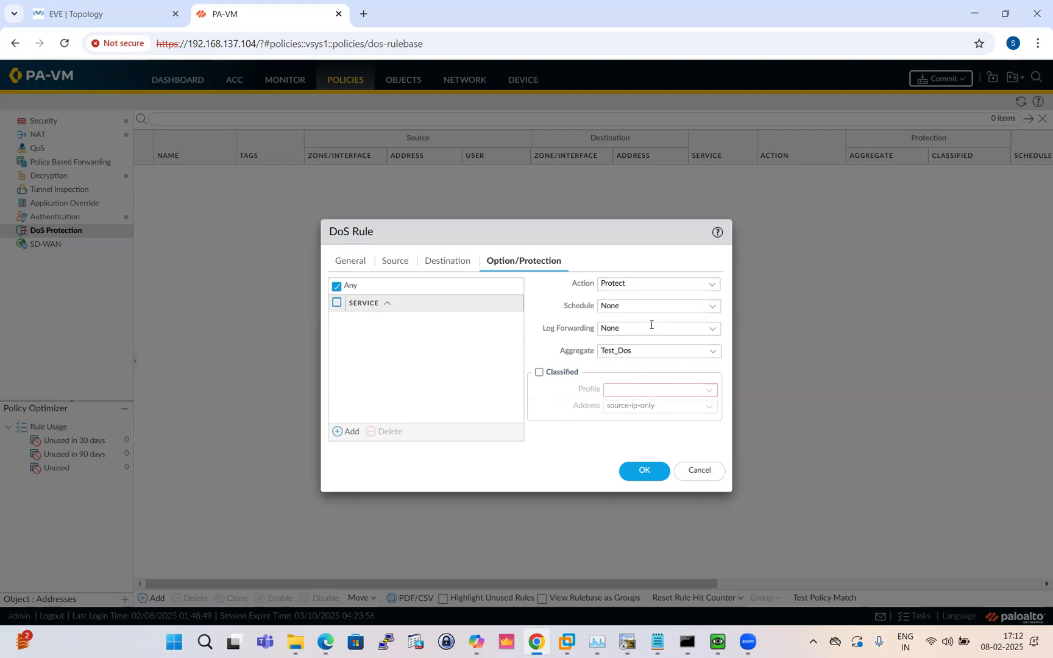
# Save the Test_Dos DoS rule and commit the configuration to the firewall
pyautogui.click(644, 473)
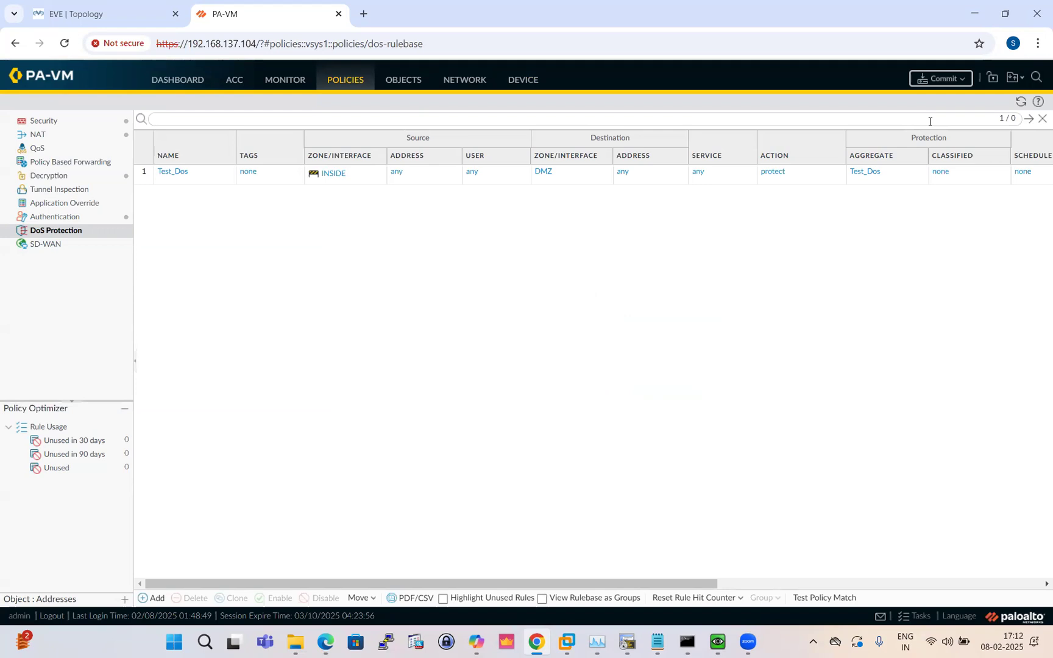
pyautogui.click(941, 78)
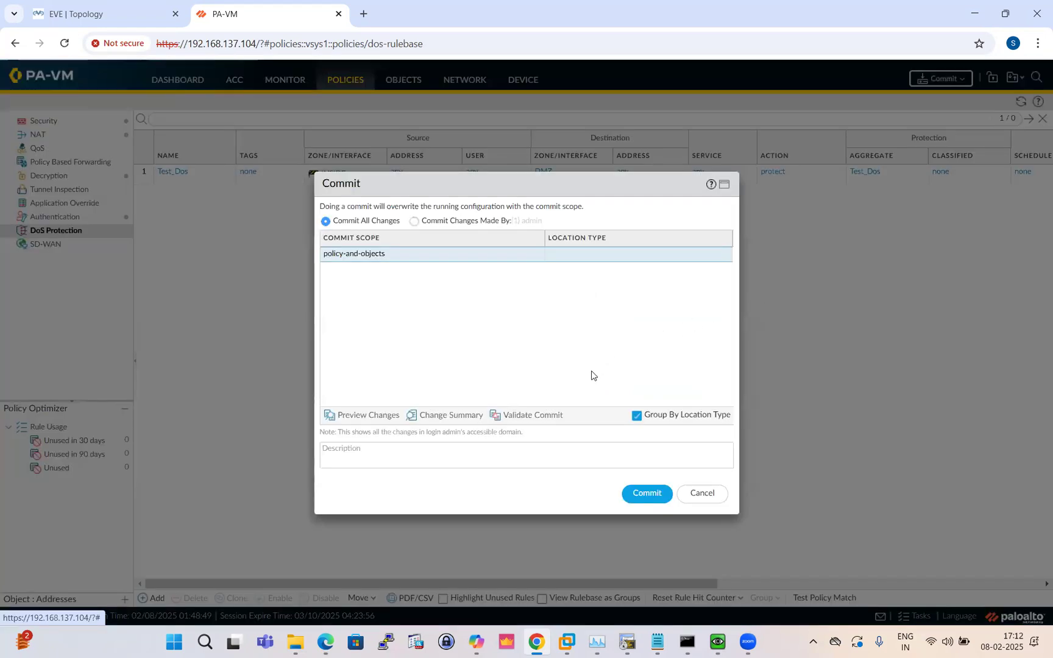
pyautogui.click(646, 496)
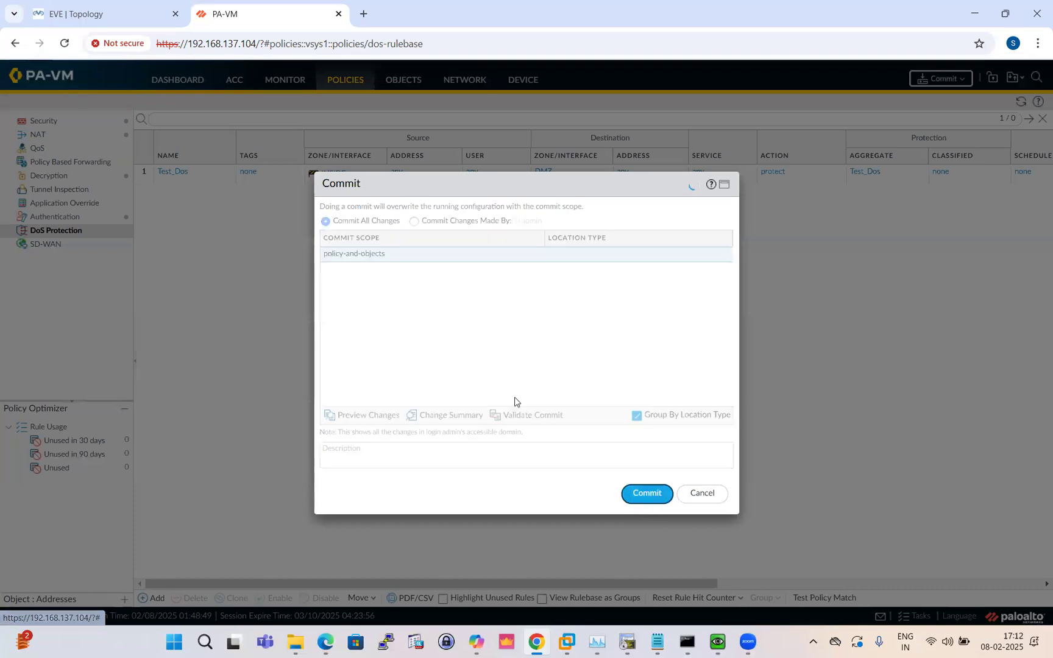
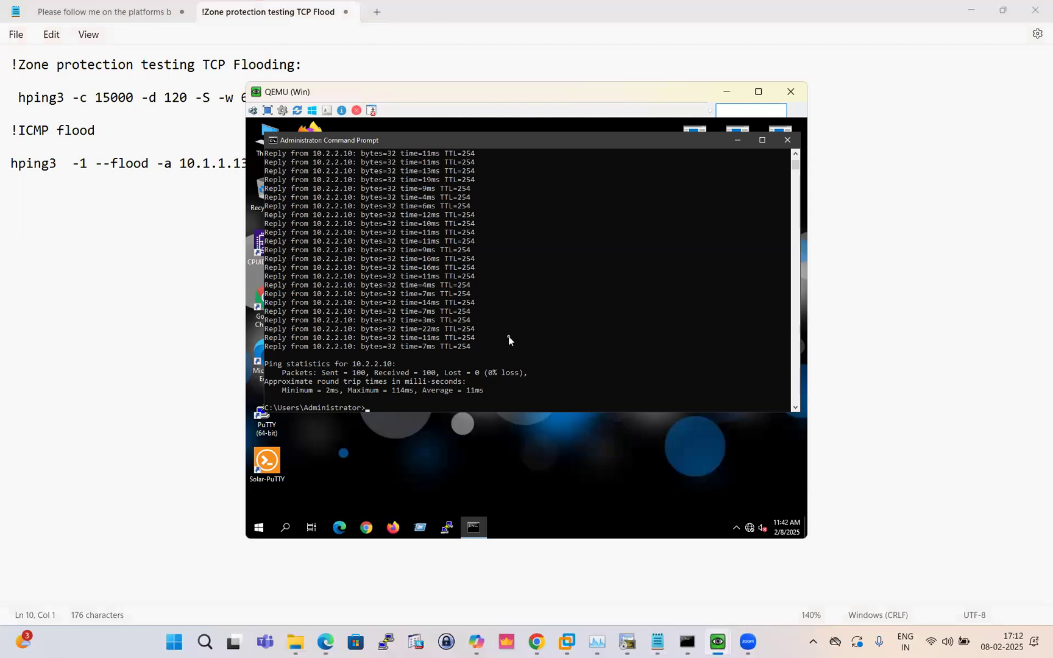
# Recall the last ping to 10.2.2.10 in the VM prompt and bring the PA-VM browser forward
pyautogui.press('Up')
pyautogui.click(536, 641)
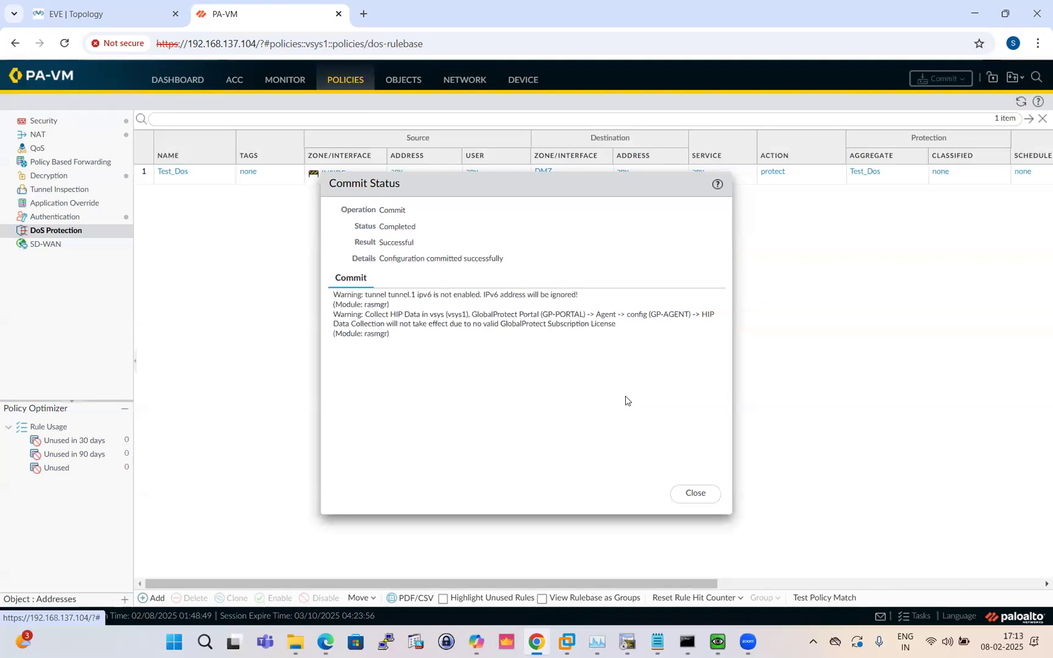
# Close the successful Commit Status report to return to the Test_Dos protect rule
pyautogui.click(700, 495)
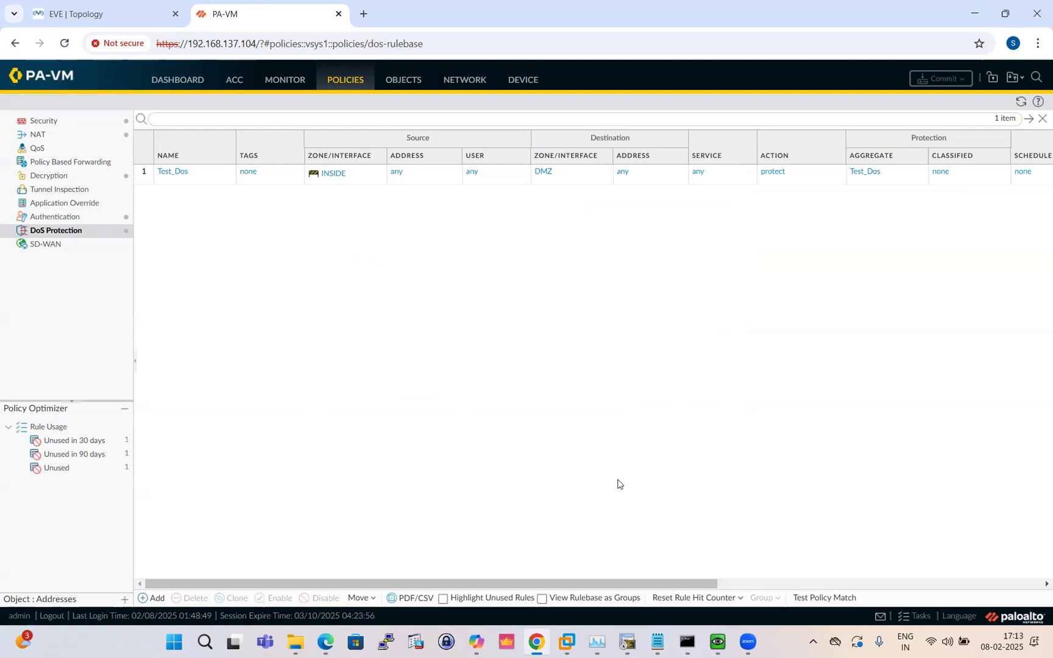
# Rerun the ping to 10.2.2.10 from the Windows VM, getting 9/9 replies, then minimize the VM
pyautogui.click(718, 642)
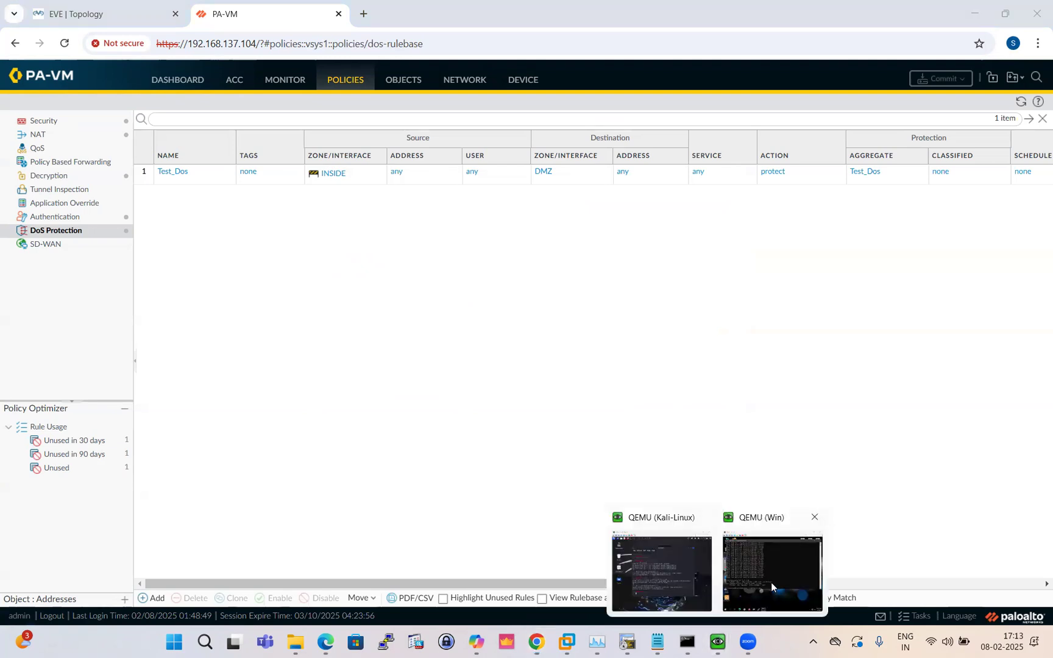
pyautogui.click(751, 556)
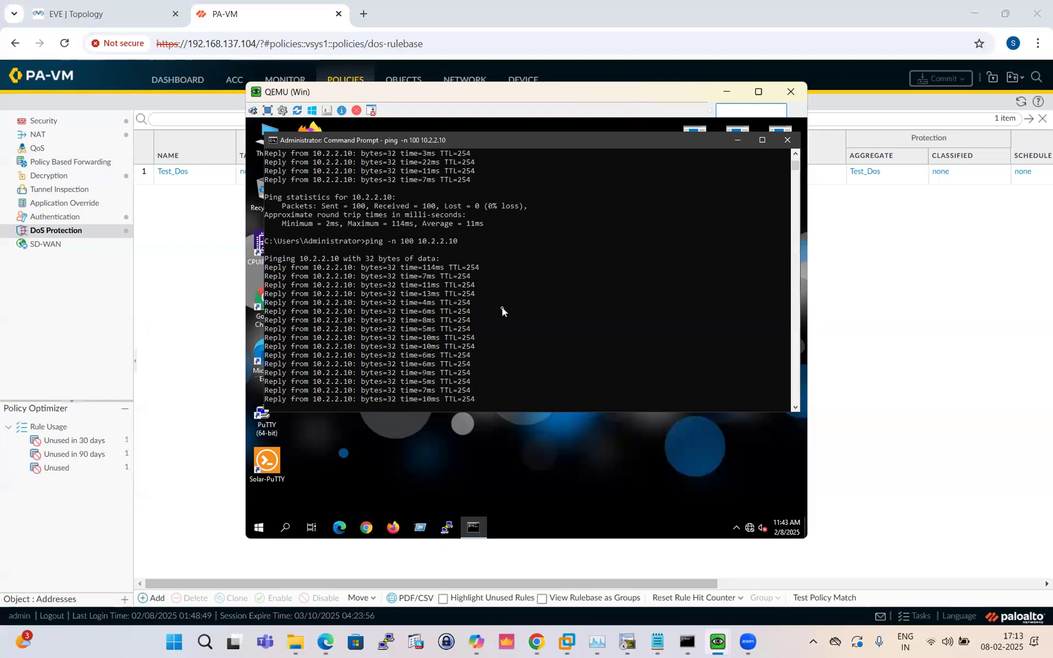
pyautogui.hotkey('ctrl', 'c')
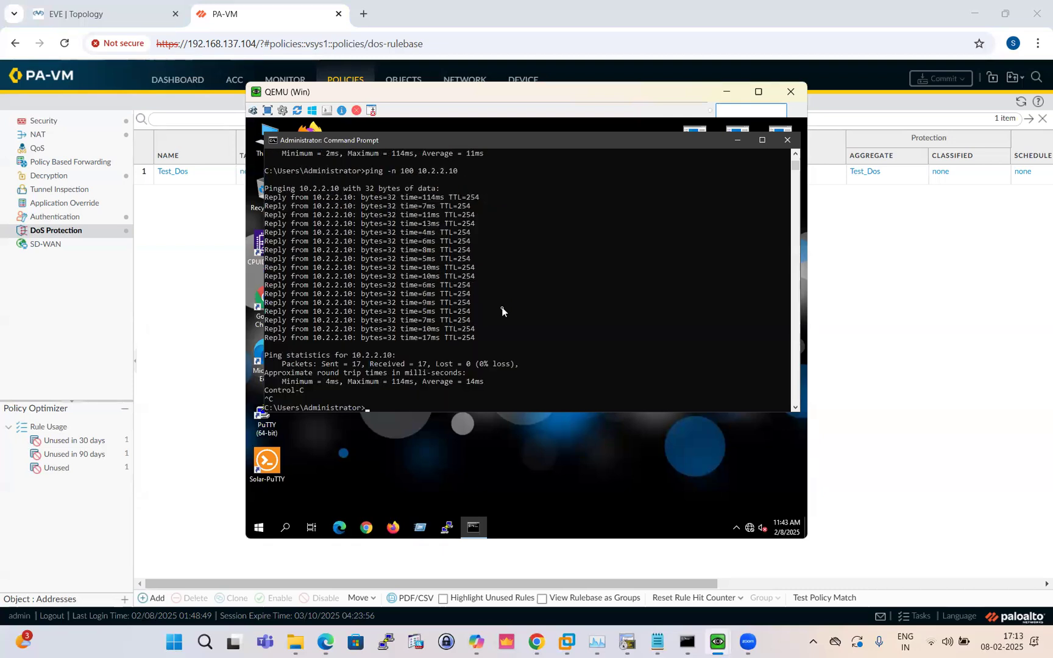
pyautogui.press('Up')
pyautogui.press('Return')
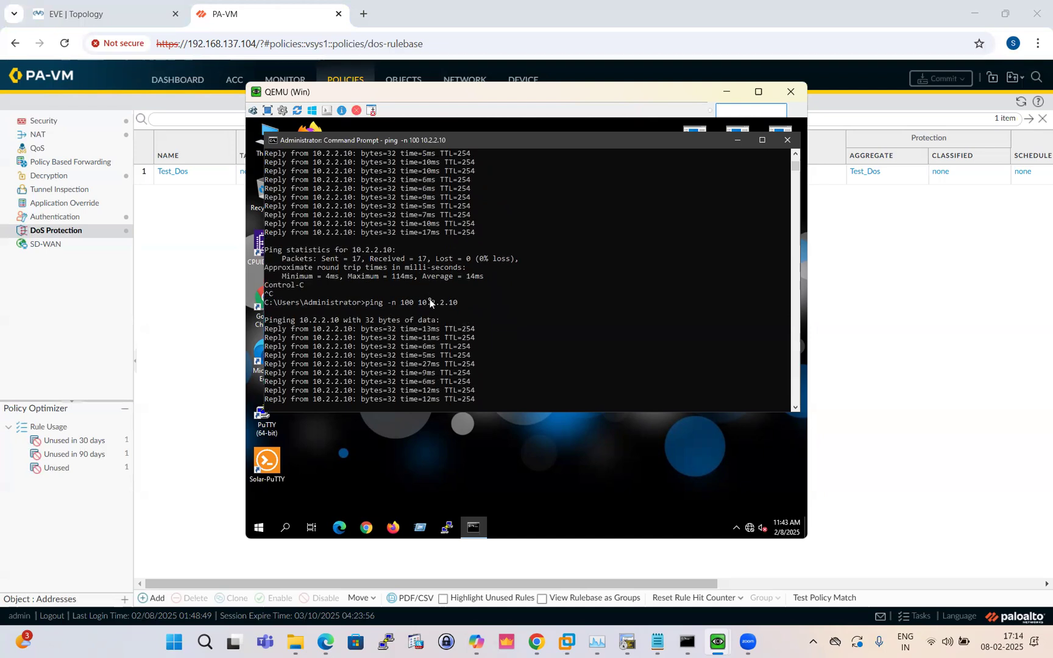
pyautogui.hotkey('ctrl', 'c')
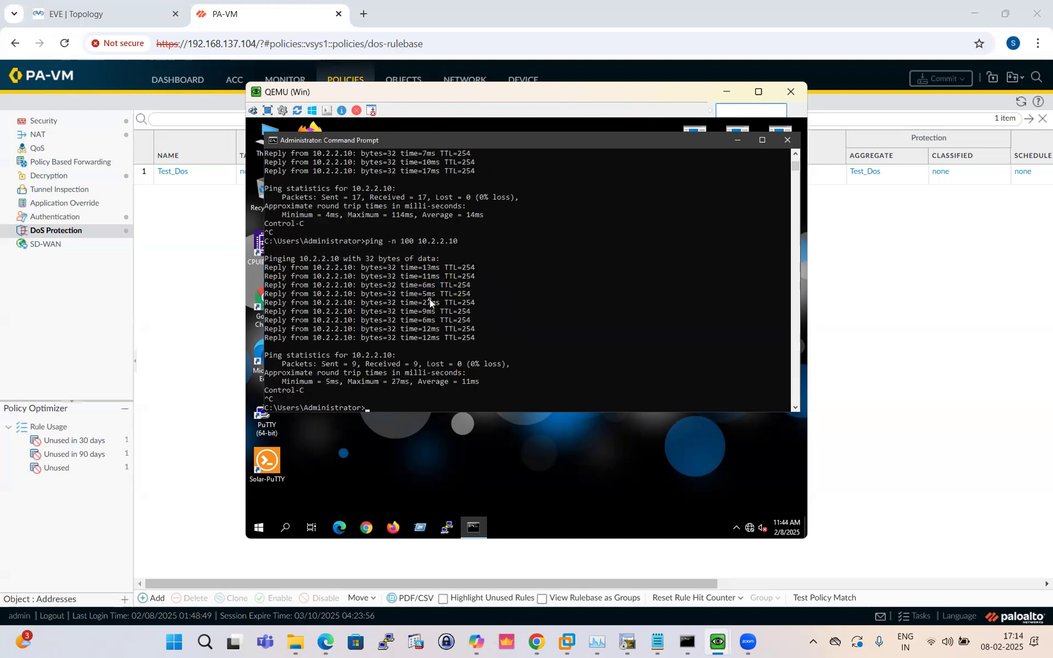
pyautogui.click(729, 93)
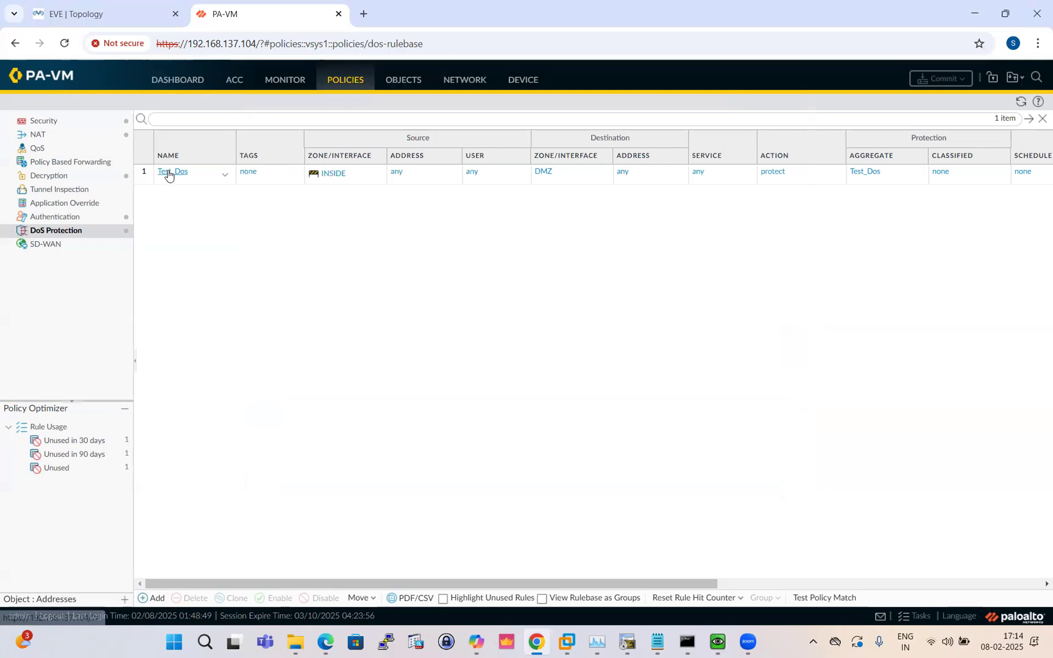
# Change the Test_Dos DoS rule's action from Protect to Deny and save the rule
pyautogui.click(170, 171)
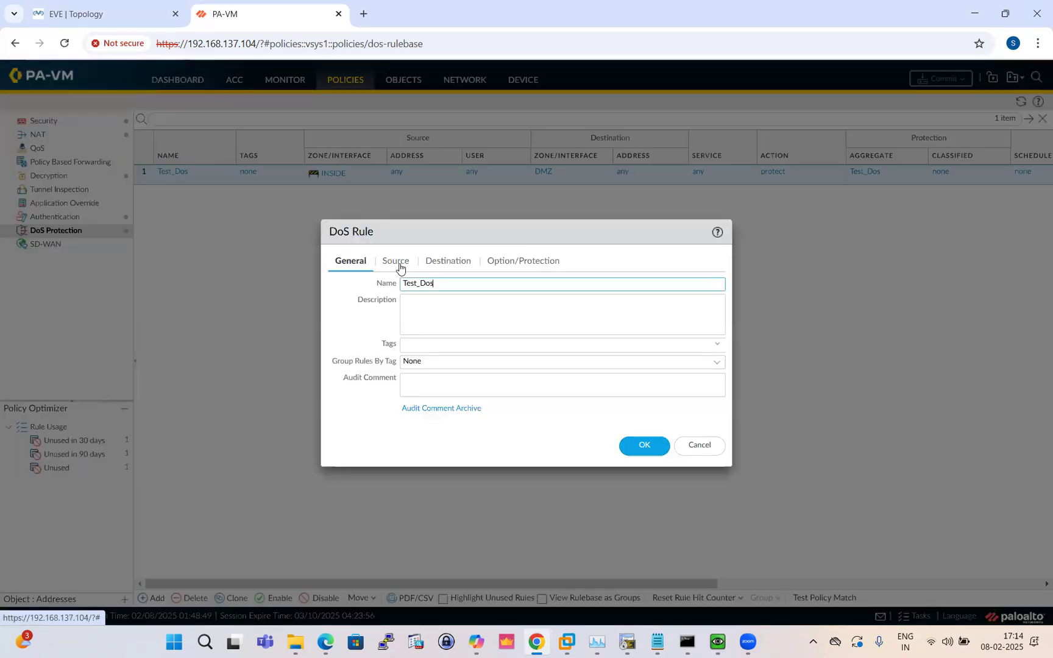
pyautogui.click(397, 265)
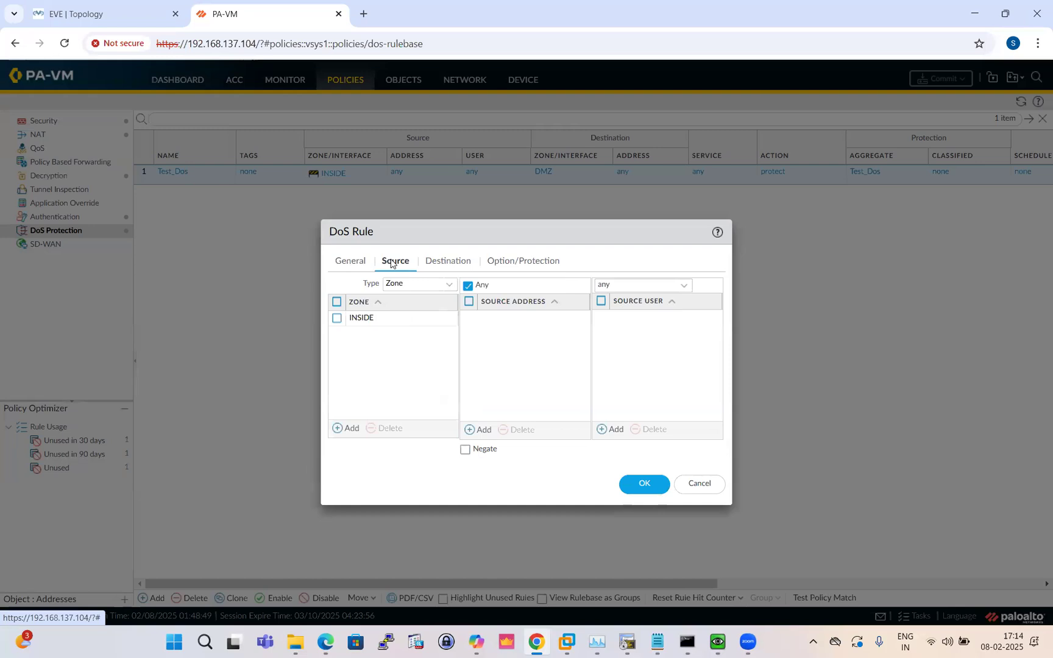
pyautogui.click(455, 263)
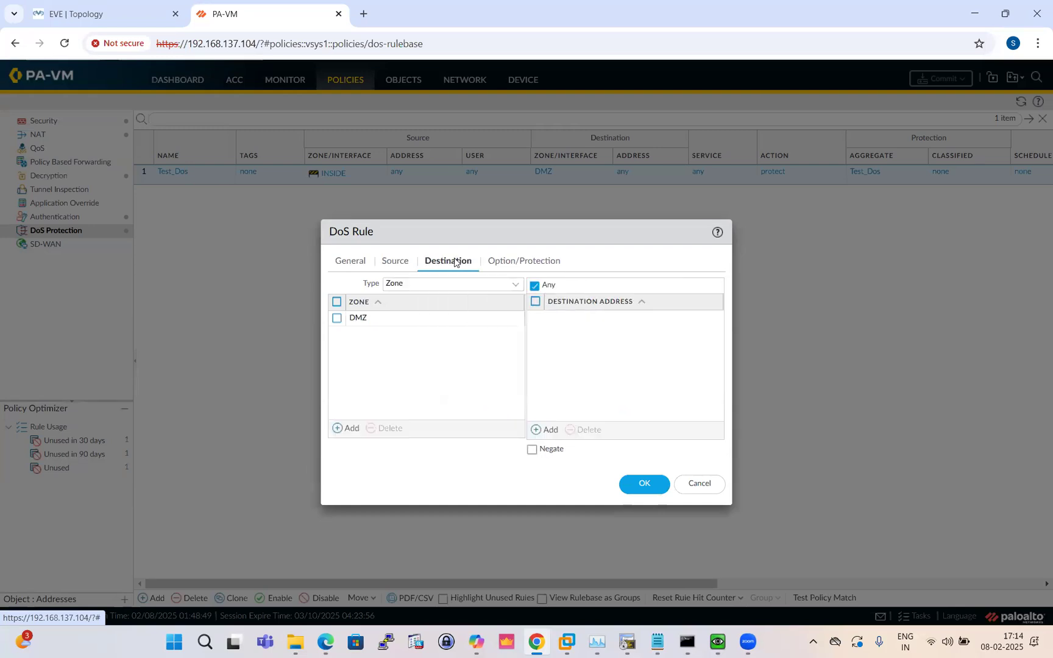
pyautogui.click(509, 263)
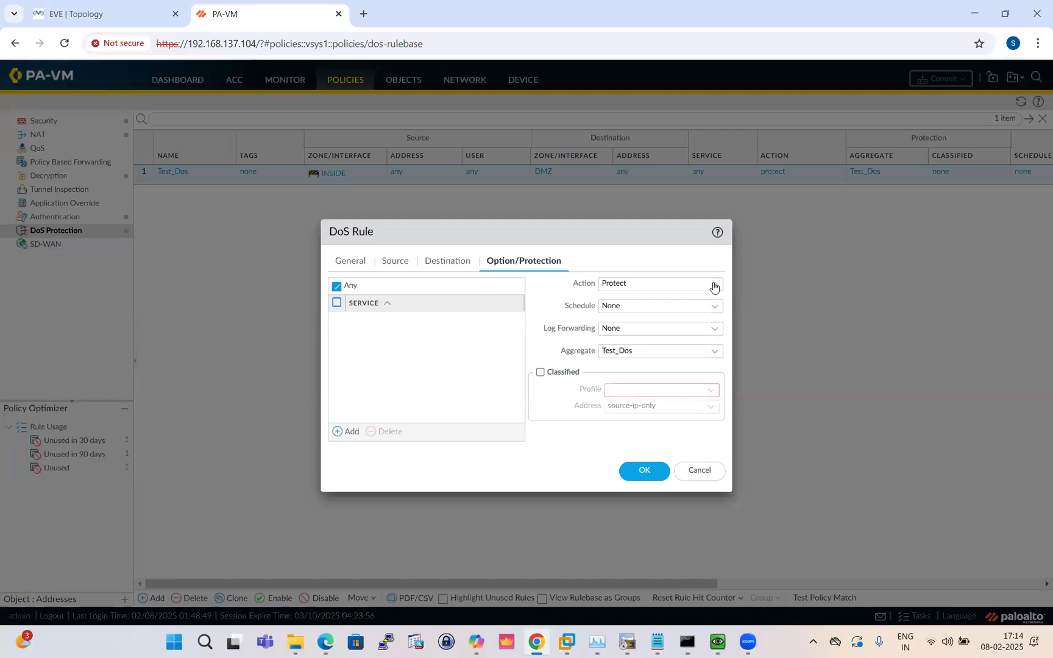
pyautogui.click(714, 288)
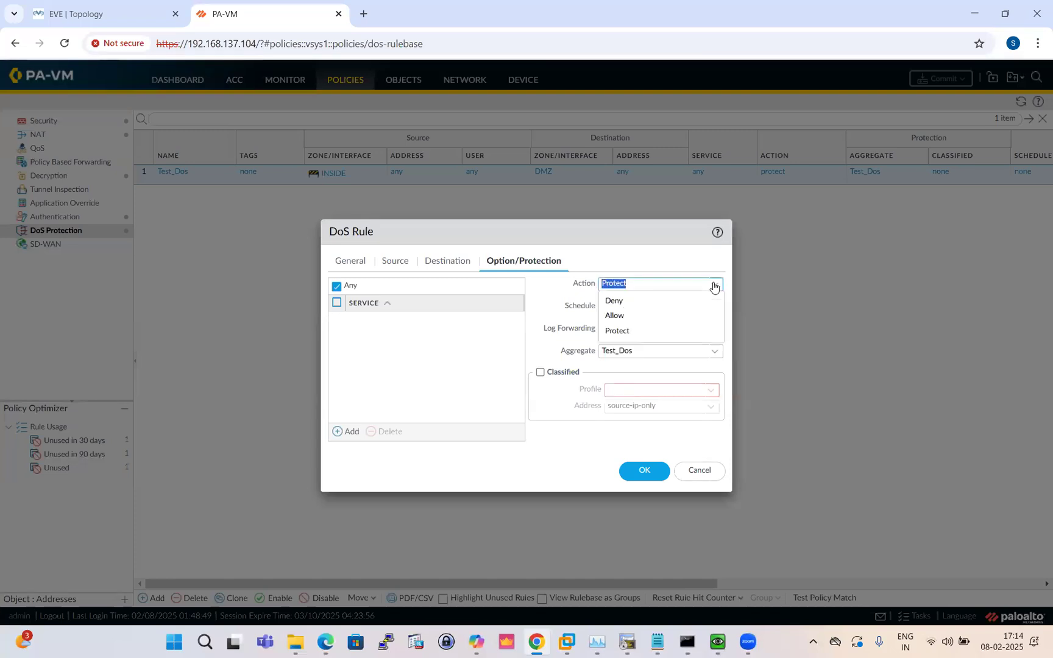
pyautogui.click(622, 301)
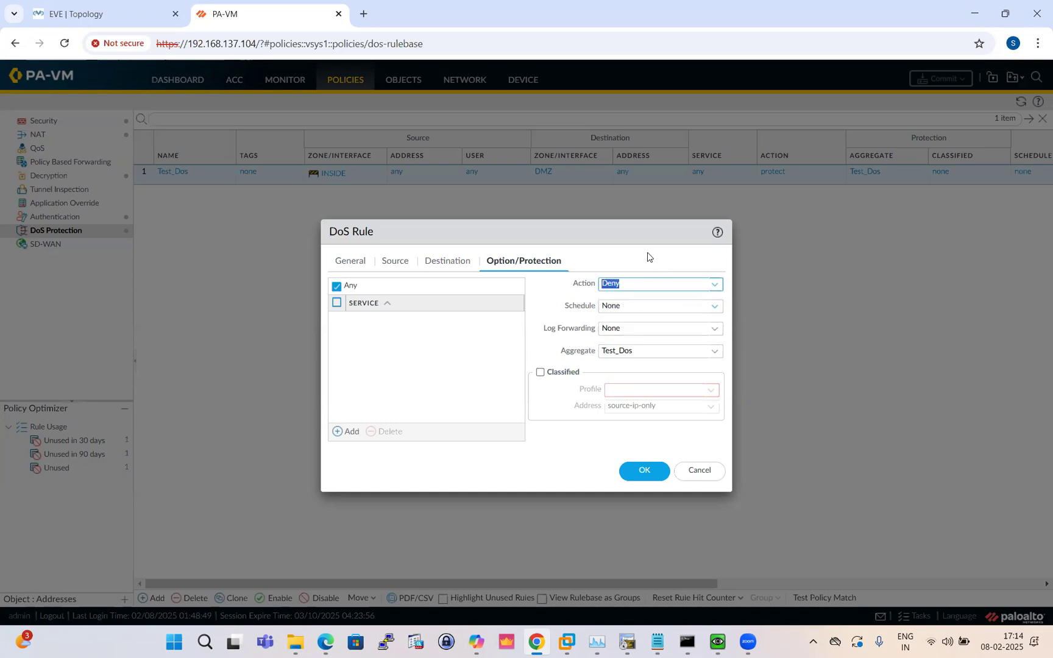
pyautogui.click(644, 471)
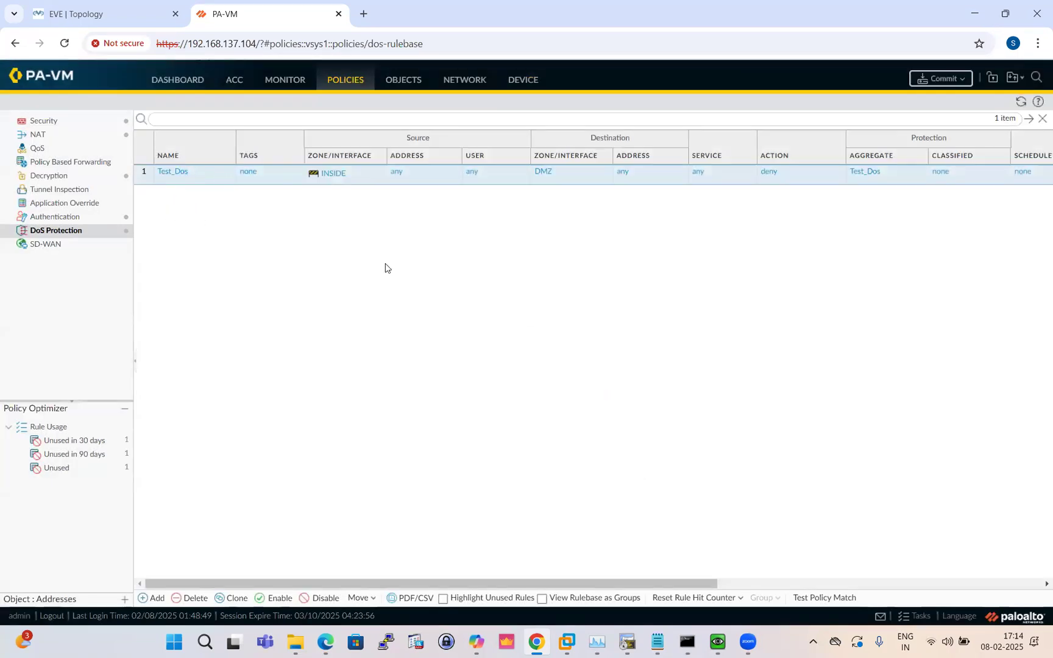
# Commit the Test_Dos deny change, then bring up the EVE lab topology
pyautogui.click(950, 86)
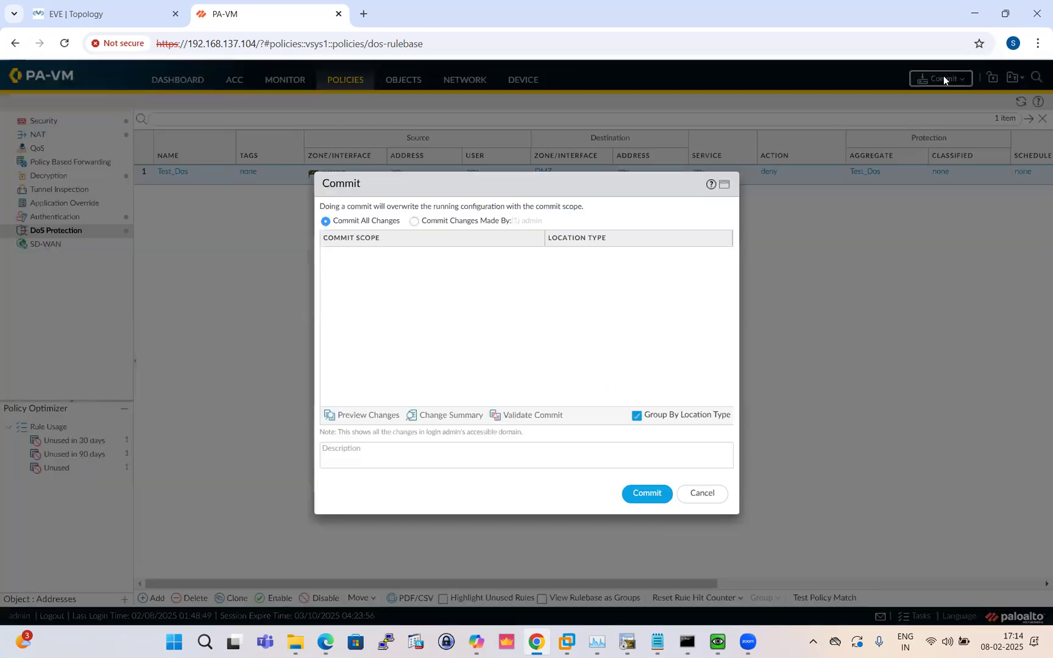
pyautogui.click(640, 499)
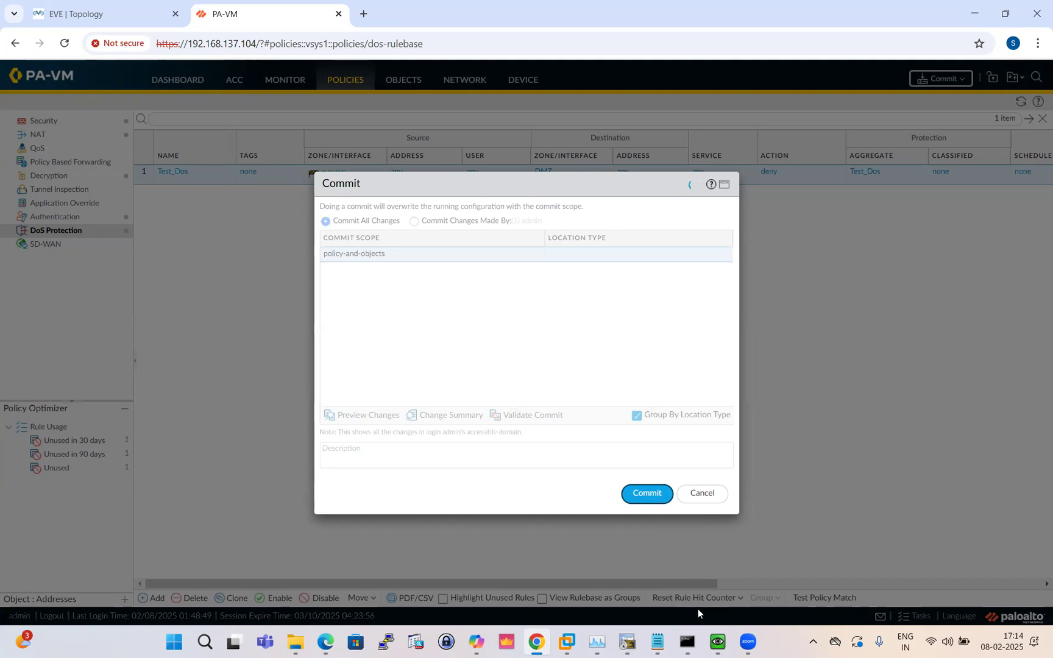
pyautogui.moveTo(720, 644)
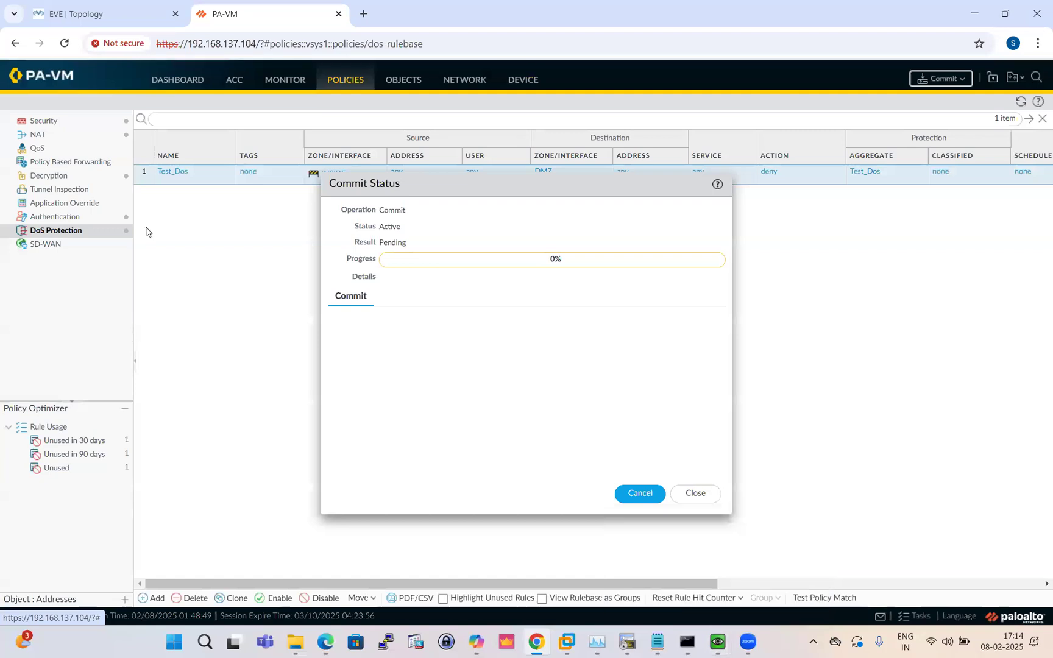
pyautogui.click(86, 13)
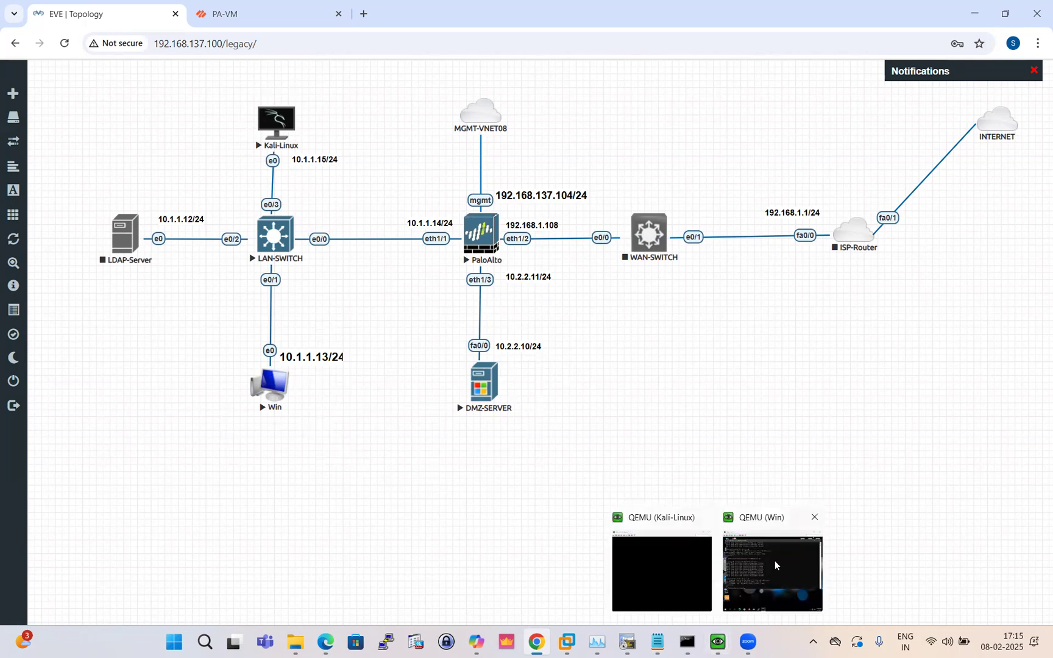
# In the Windows VM browser, load 10.2.2.10, sign in with the admin credentials, and reload
pyautogui.click(775, 566)
pyautogui.click(365, 529)
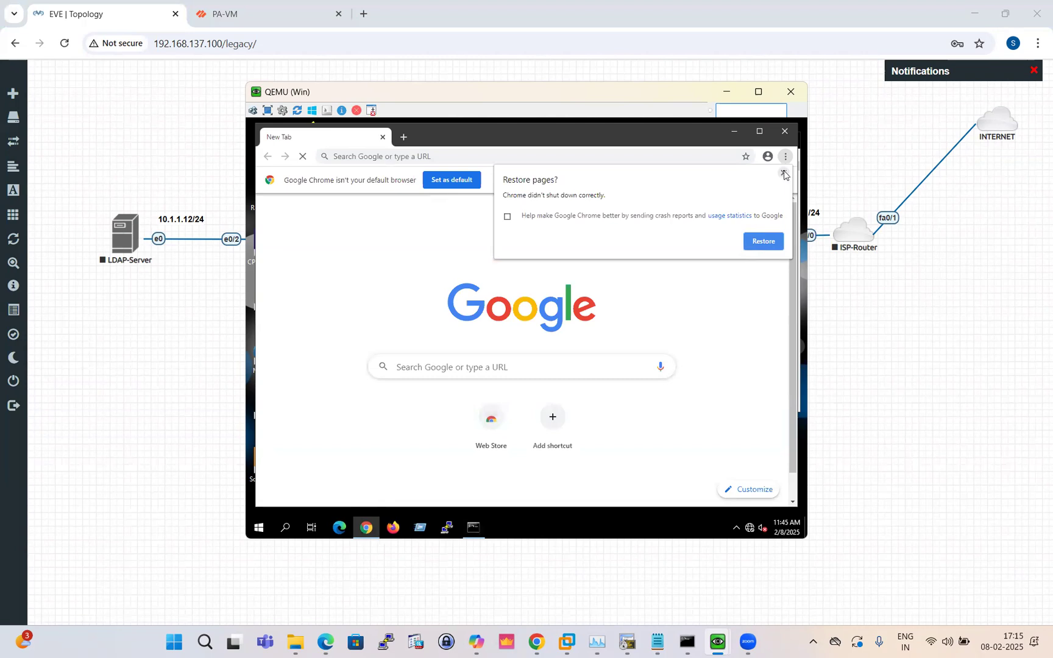
pyautogui.click(783, 173)
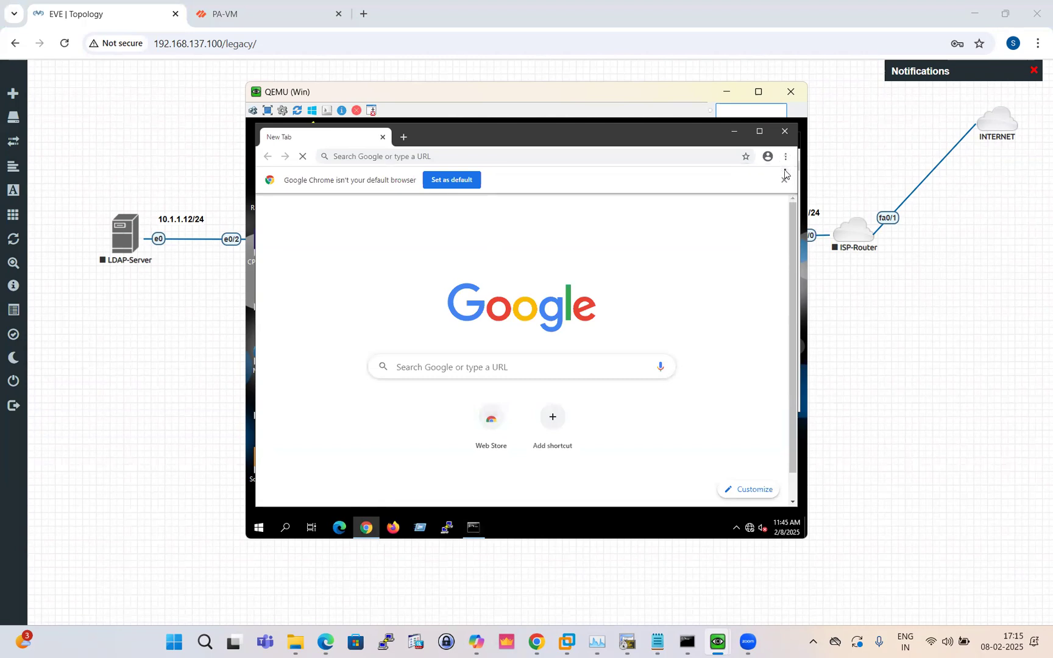
pyautogui.click(376, 159)
pyautogui.write('http')
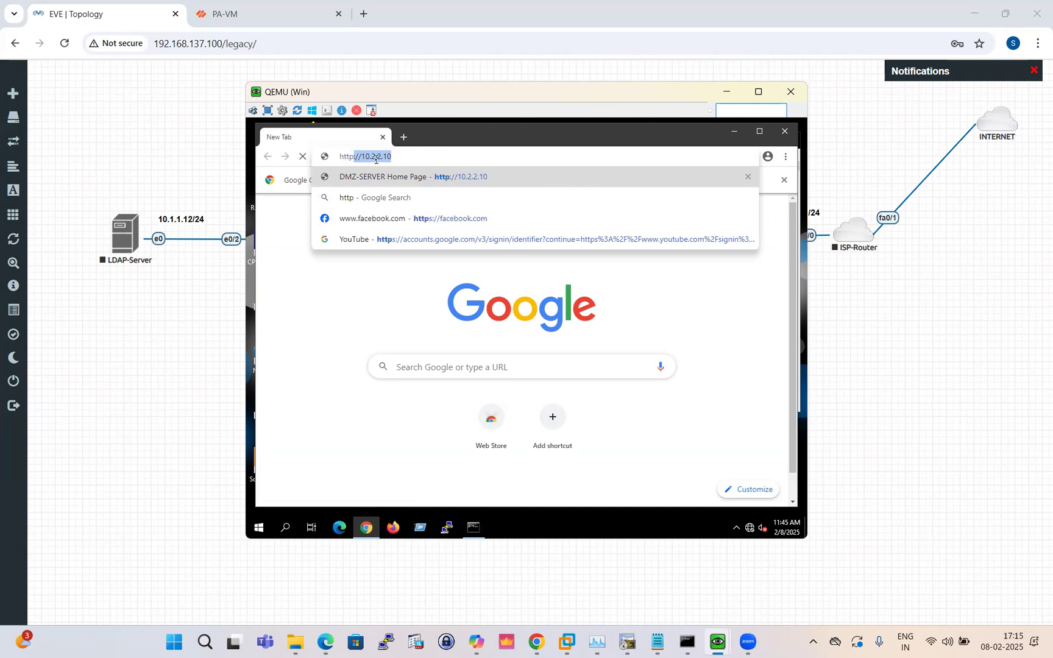
pyautogui.press('Return')
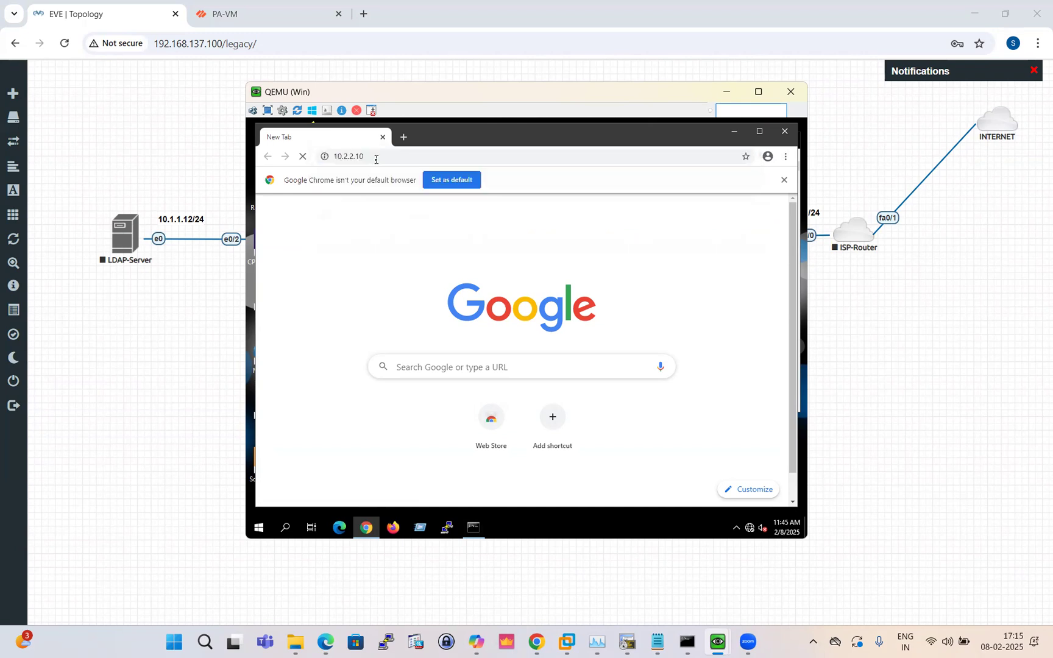
pyautogui.write('admin')
pyautogui.click(468, 258)
pyautogui.write('cisco')
pyautogui.press('Return')
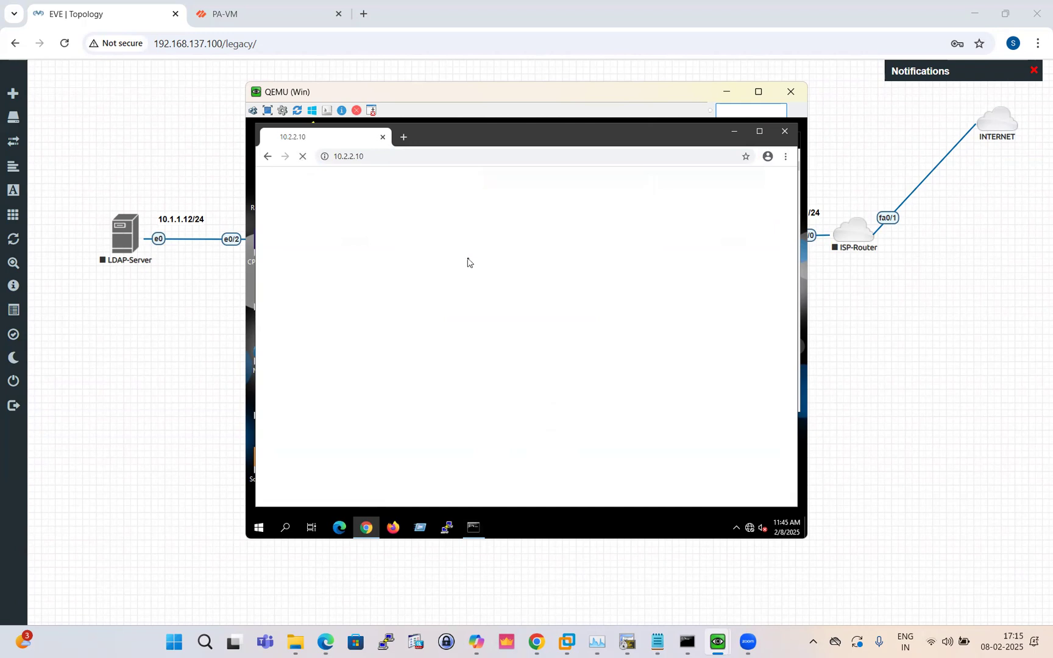
pyautogui.click(303, 156)
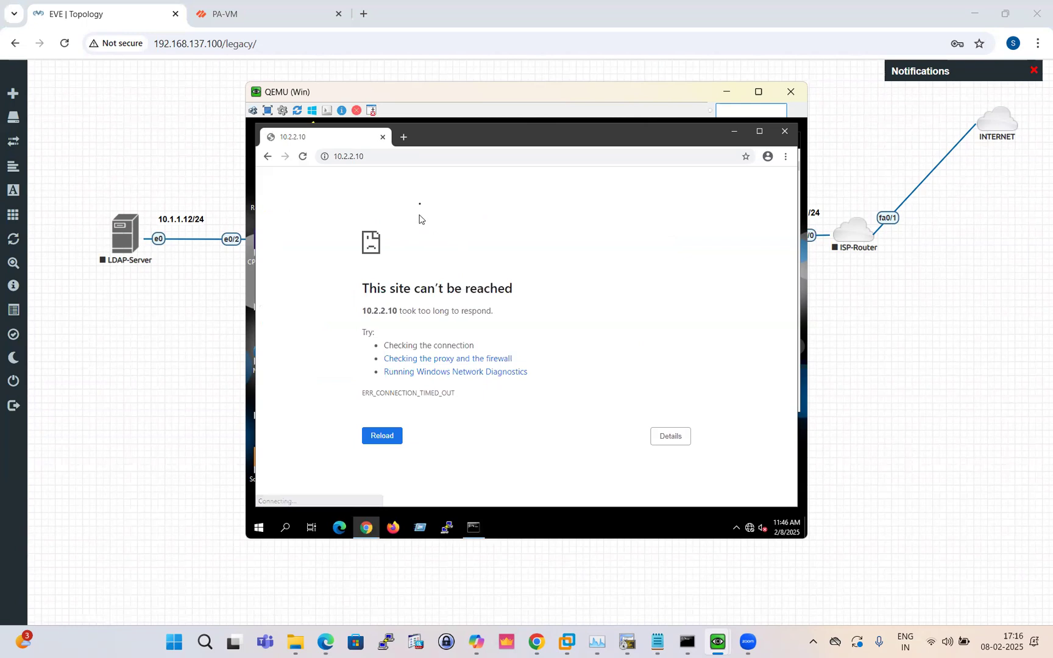
# Return to the PA-VM management page and close the finished Commit Status dialog
pyautogui.click(405, 137)
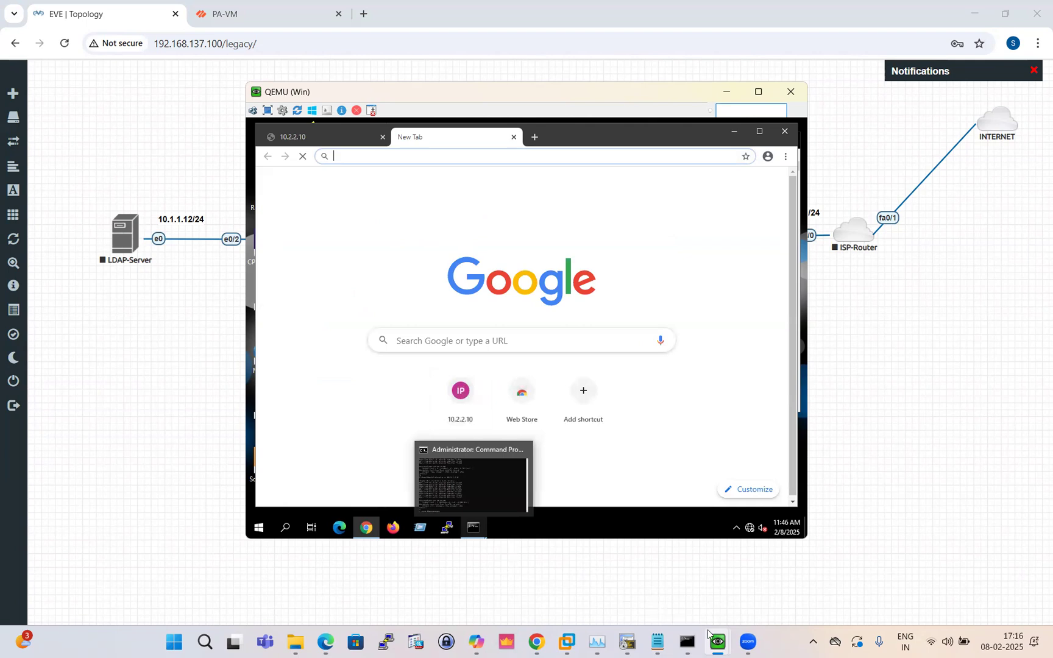
pyautogui.moveTo(719, 644)
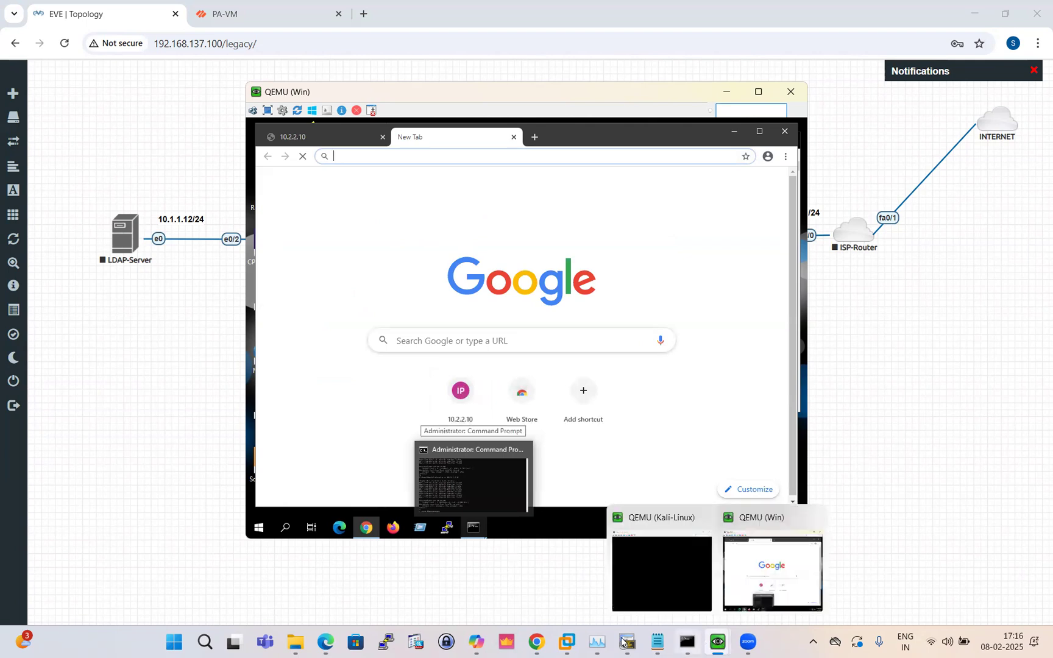
pyautogui.moveTo(537, 643)
pyautogui.click(528, 545)
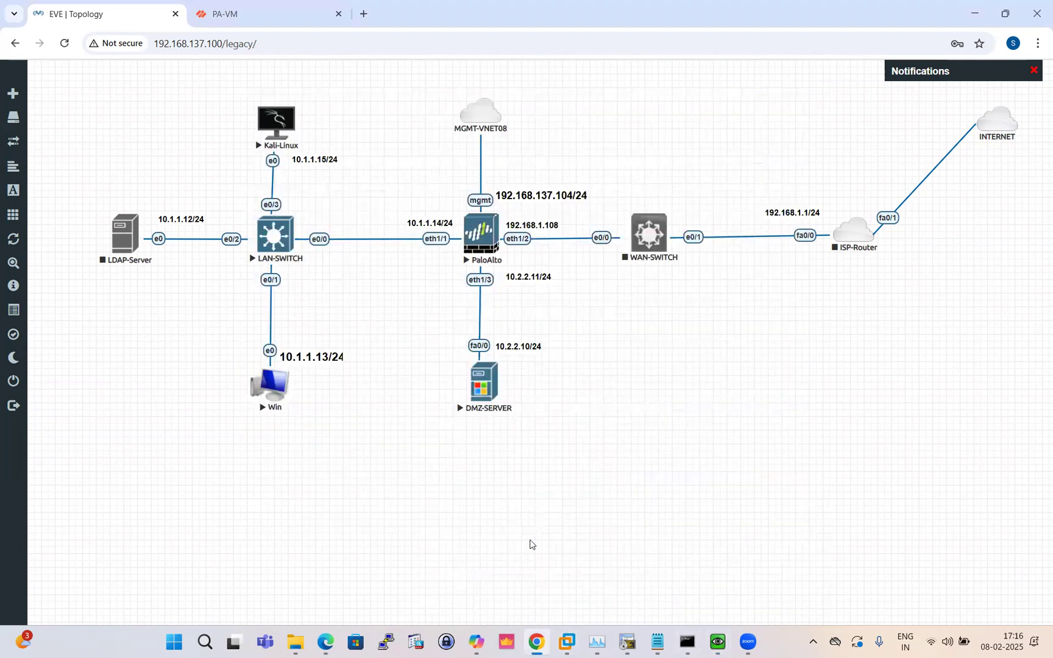
pyautogui.click(217, 12)
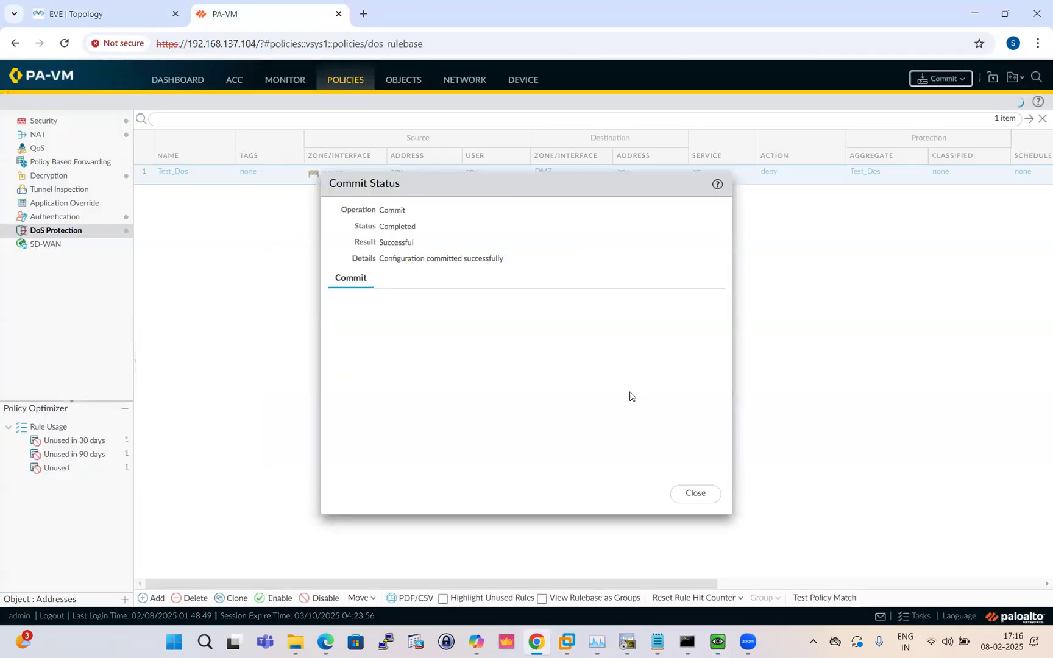
pyautogui.click(695, 494)
# Rerun ping -n 100 10.2.2.10 in the VM Command Prompt, now timing out, then hide the windows
pyautogui.moveTo(714, 636)
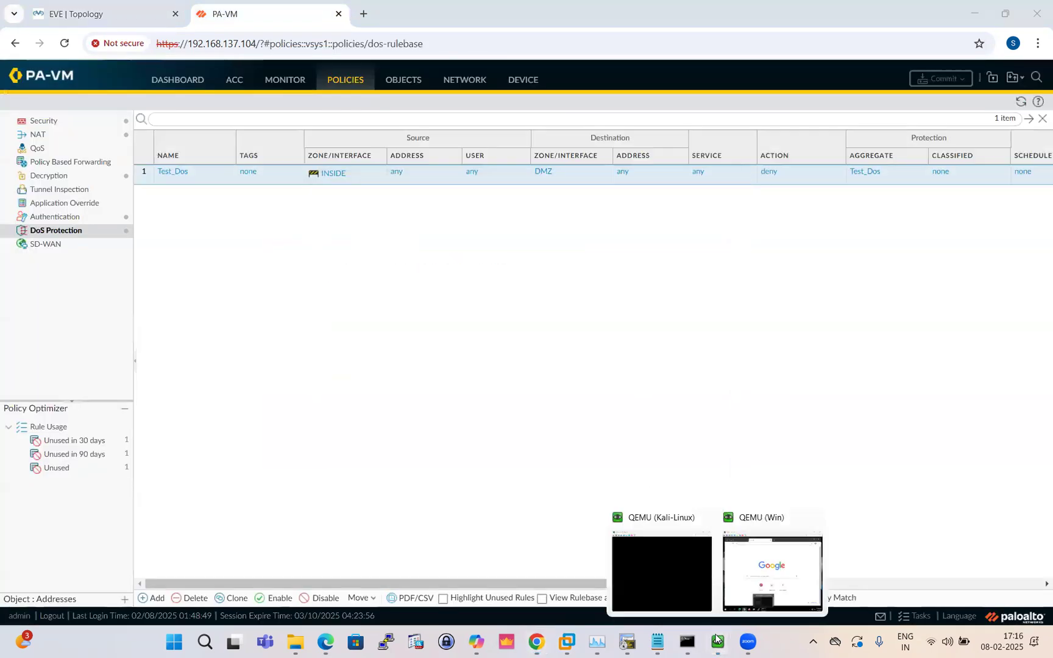
pyautogui.click(727, 581)
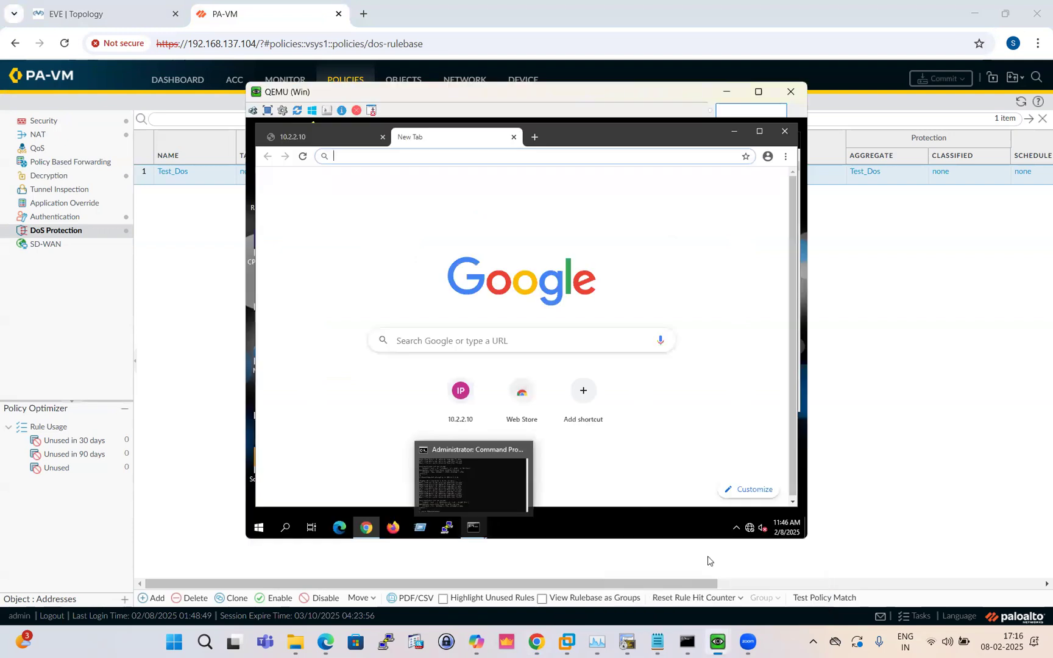
pyautogui.click(461, 490)
pyautogui.press('Up')
pyautogui.press('Return')
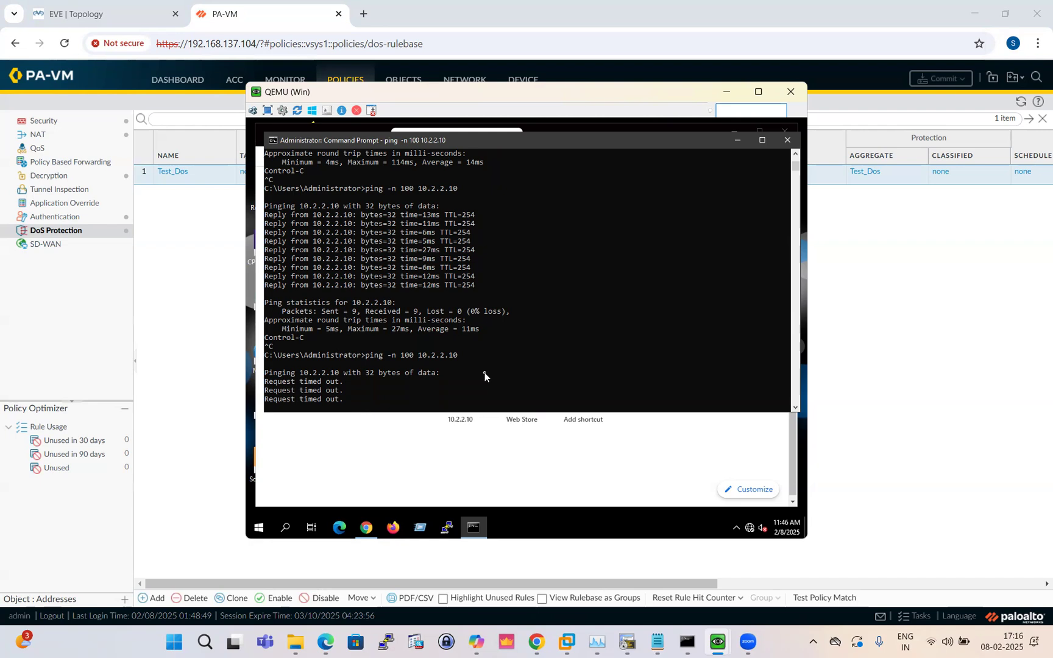
pyautogui.click(736, 140)
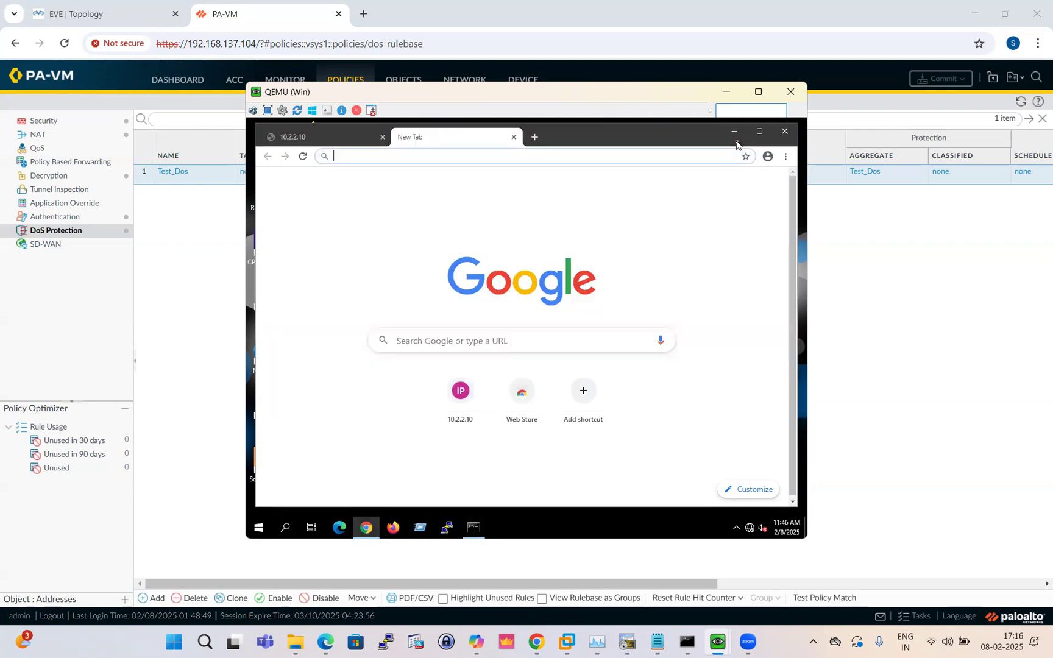
pyautogui.click(727, 91)
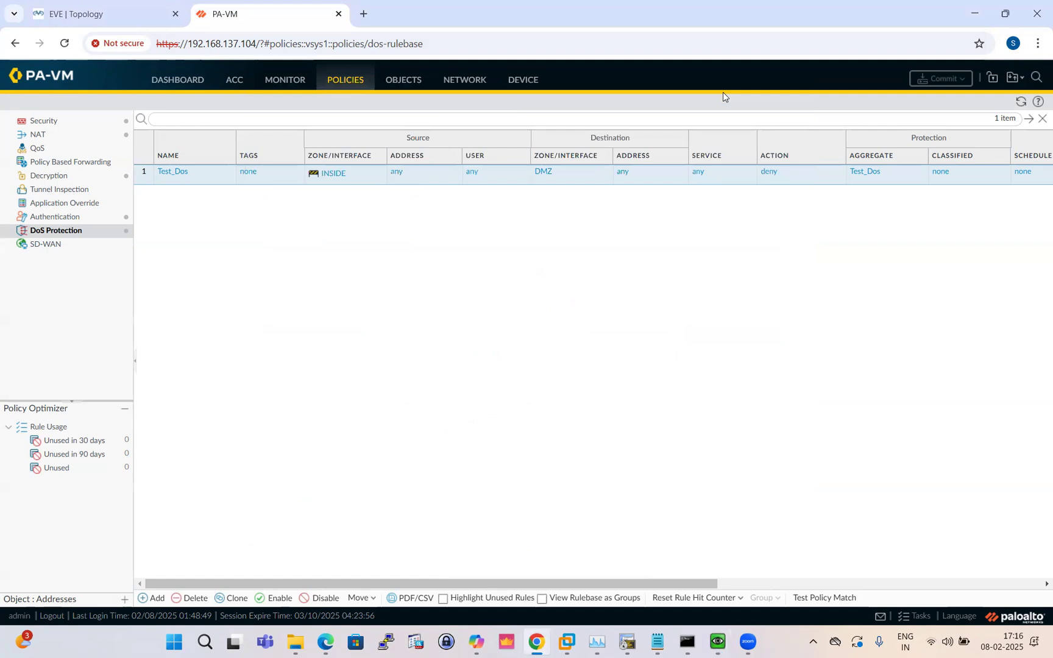
# In Test_Dos Option/Protection, set the Aggregate profile to None and enable Classified protection
pyautogui.click(174, 172)
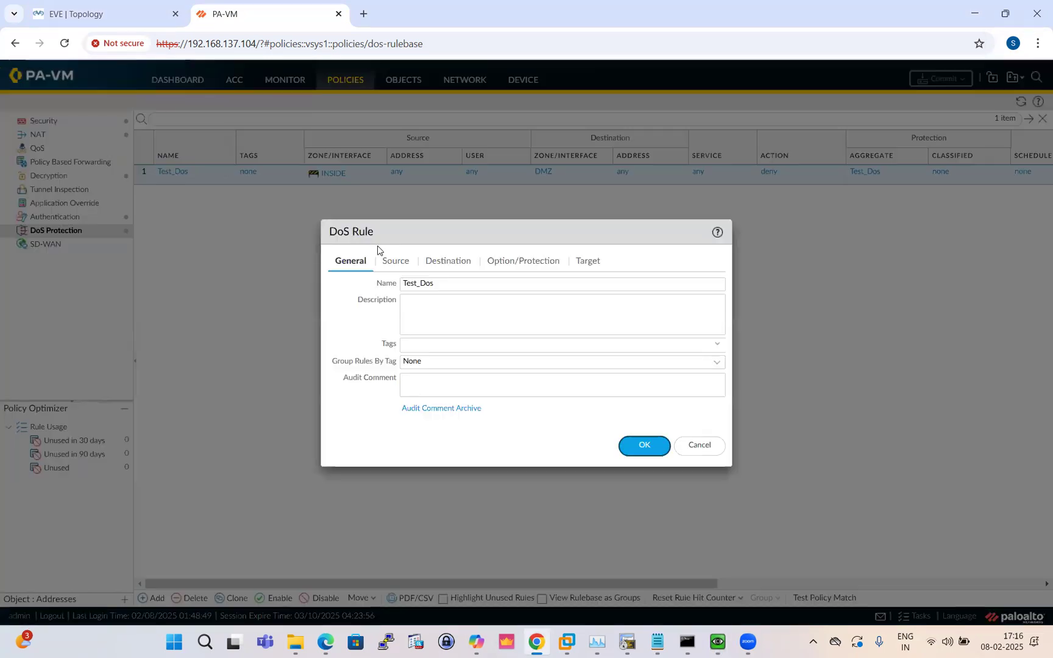
pyautogui.click(531, 266)
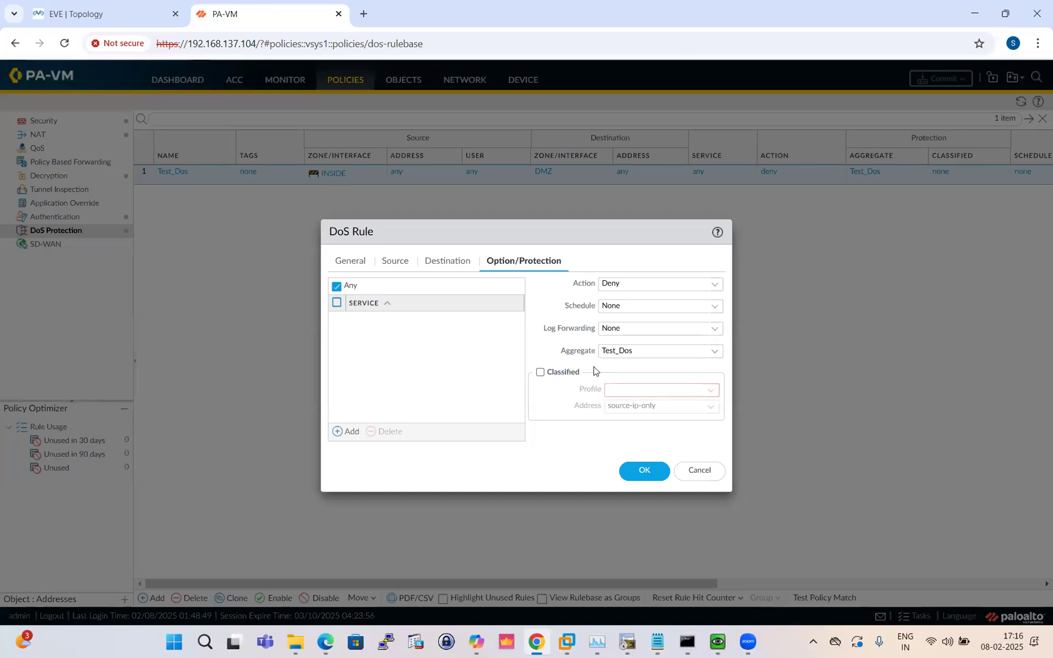
pyautogui.click(717, 355)
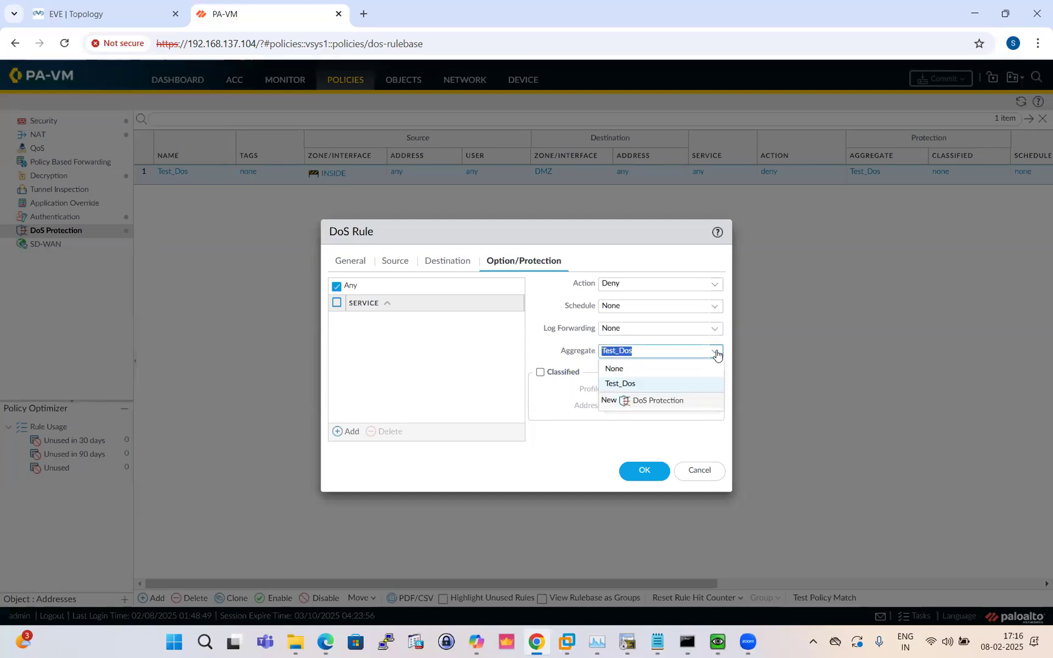
pyautogui.click(625, 366)
pyautogui.click(546, 396)
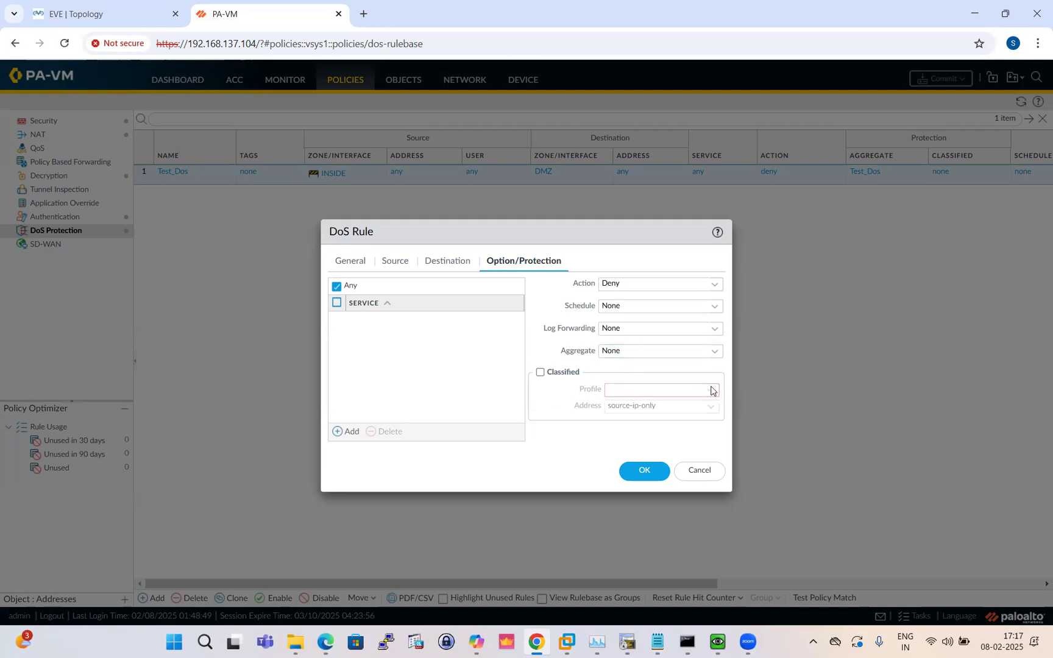
pyautogui.click(543, 373)
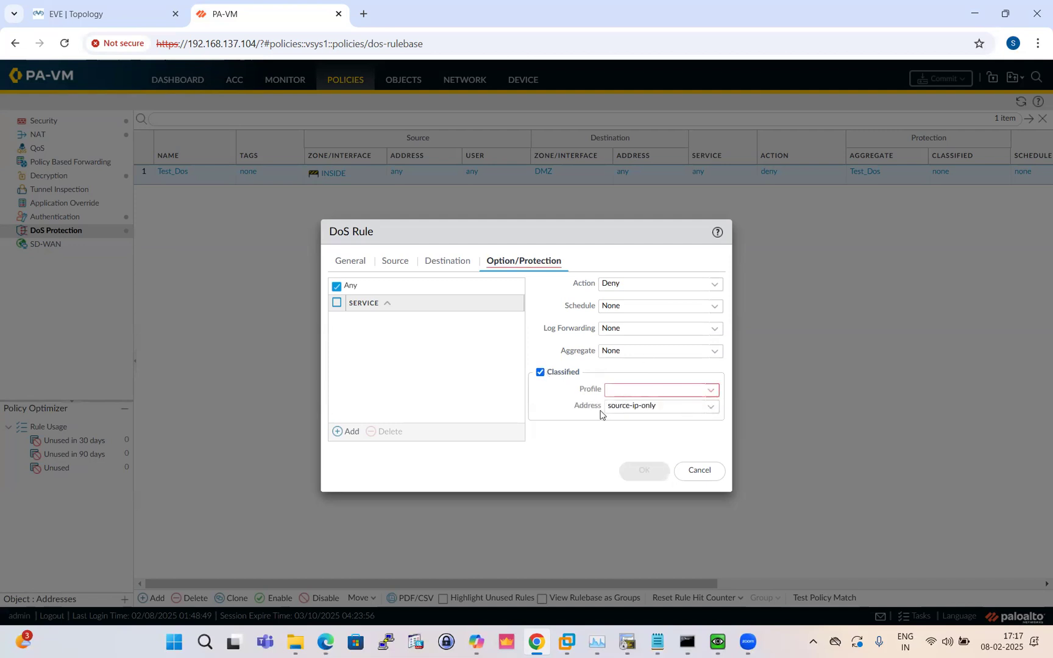
pyautogui.click(712, 393)
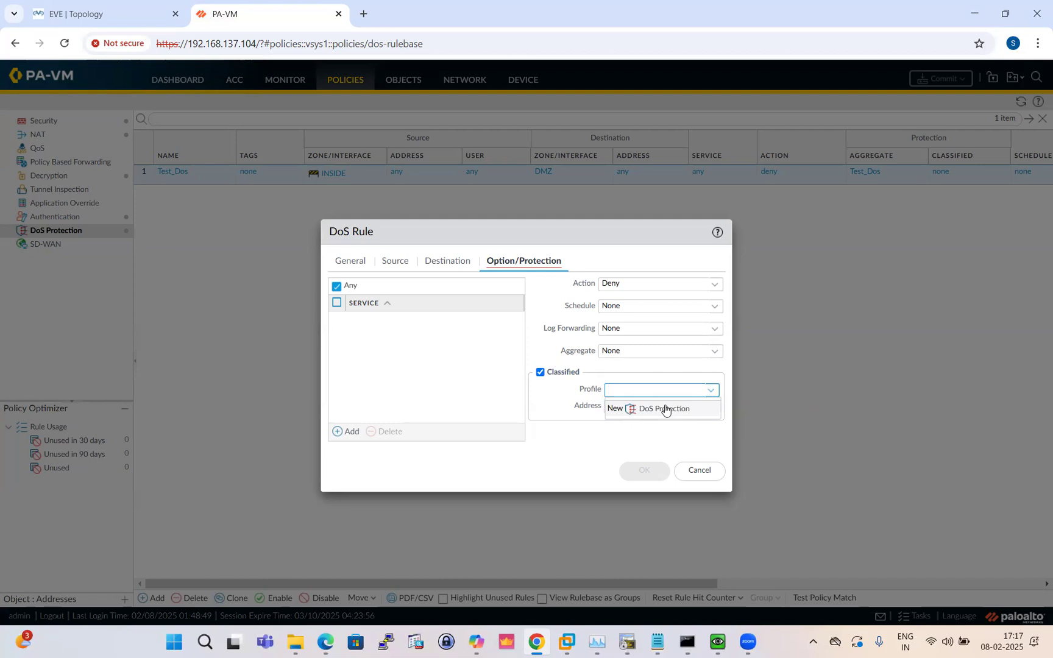
# Create a new classified DoS Protection profile named DOS_Classified
pyautogui.click(103, 20)
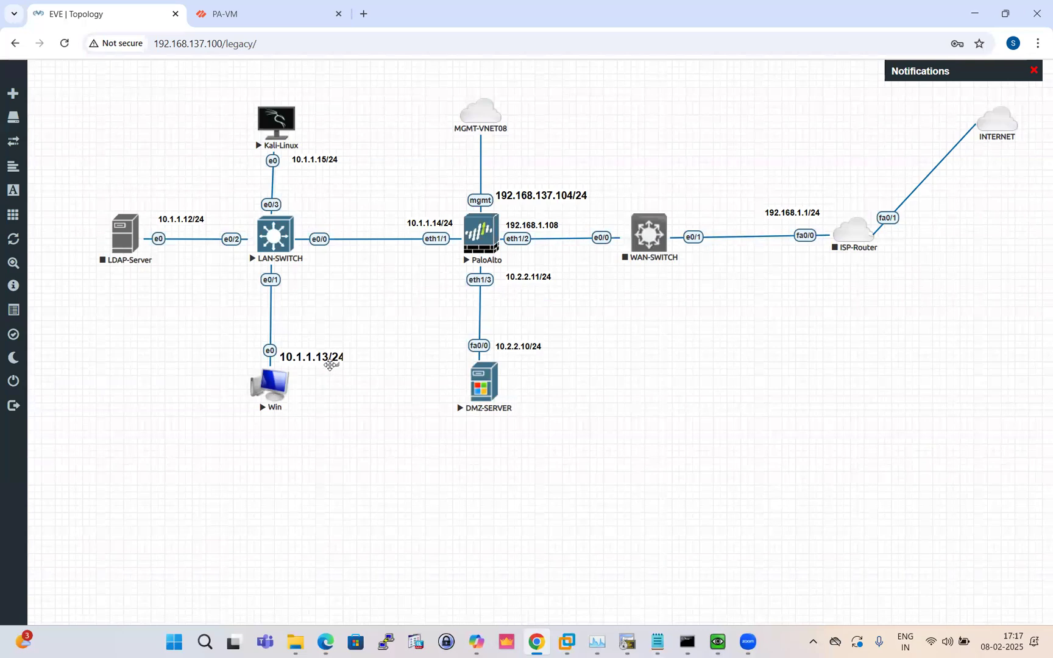
pyautogui.click(218, 18)
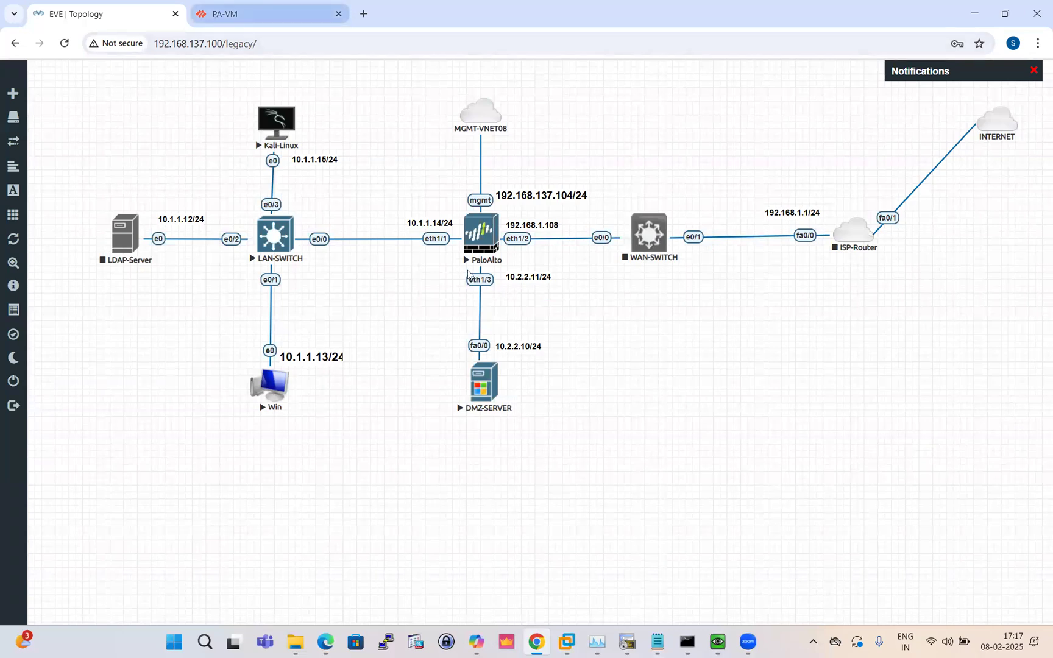
pyautogui.click(673, 412)
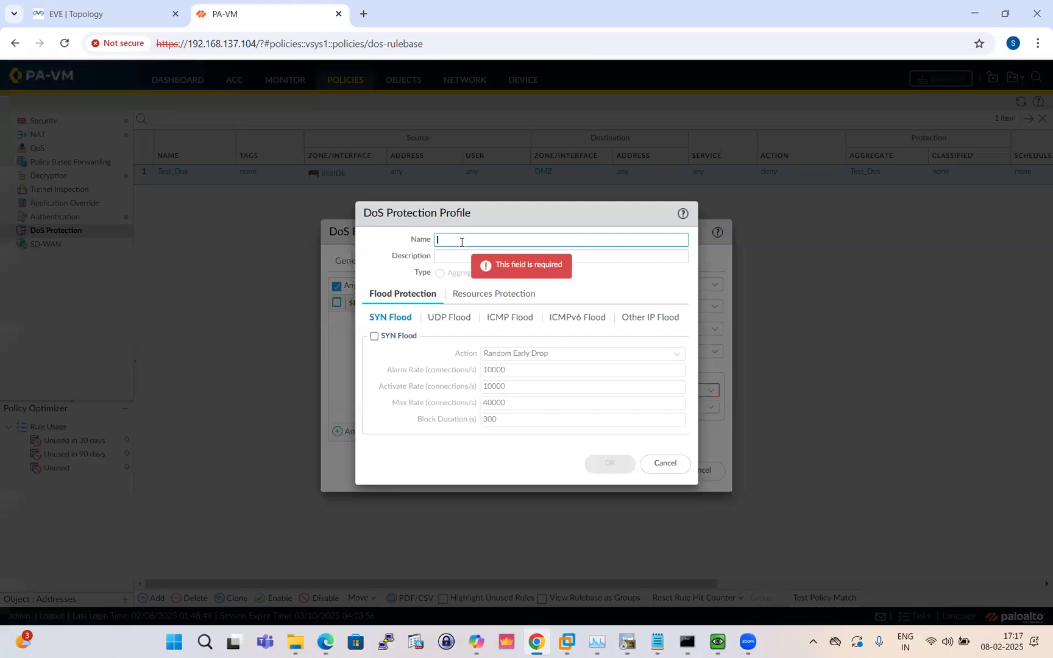
pyautogui.write('DOS')
pyautogui.press('BackSpace')
pyautogui.press('BackSpace')
pyautogui.write('OS')
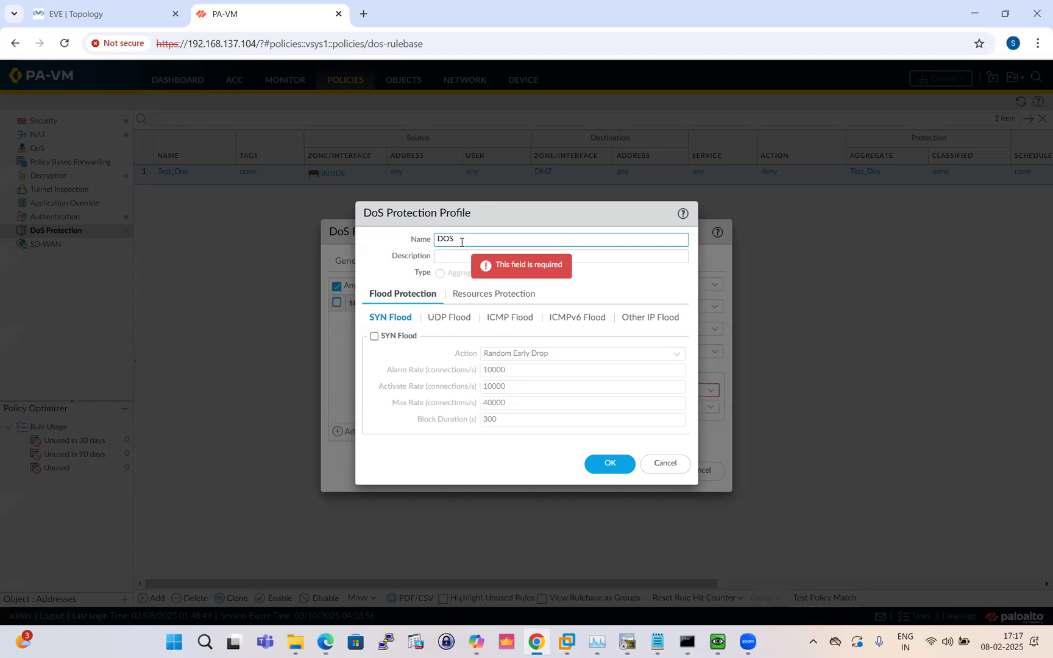
pyautogui.write('_cLASS')
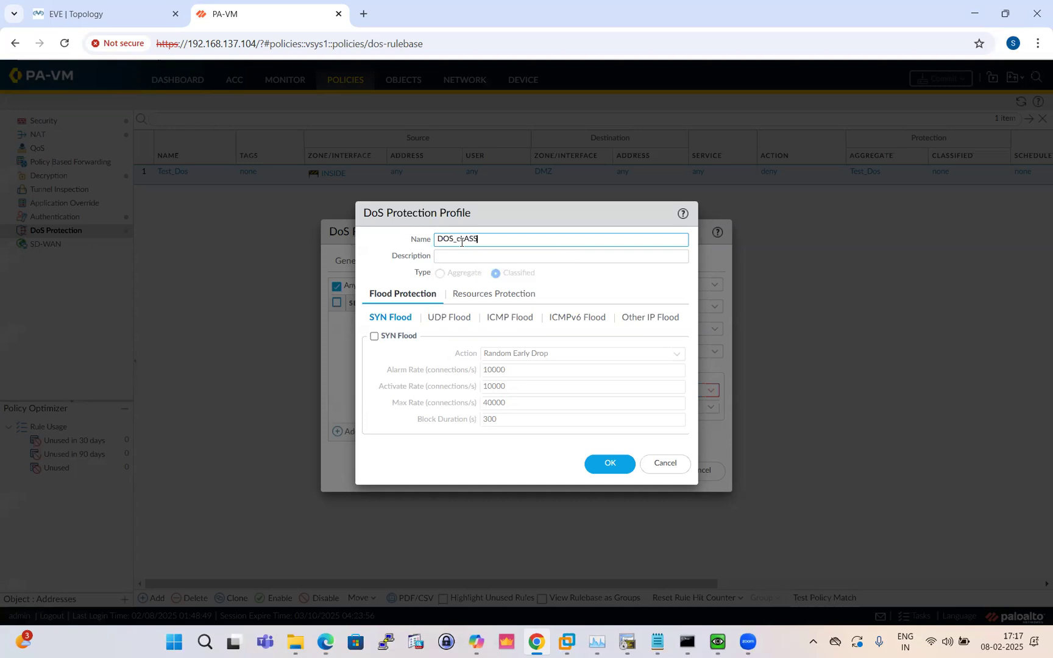
pyautogui.write('=')
pyautogui.press('BackSpace')
pyautogui.press('BackSpace')
pyautogui.press('BackSpace')
pyautogui.press('BackSpace')
pyautogui.press('BackSpace')
pyautogui.write('lassified')
# Enable SYN Flood with Alarm rate 5, Activate rate 10 and Max rate 15
pyautogui.click(374, 336)
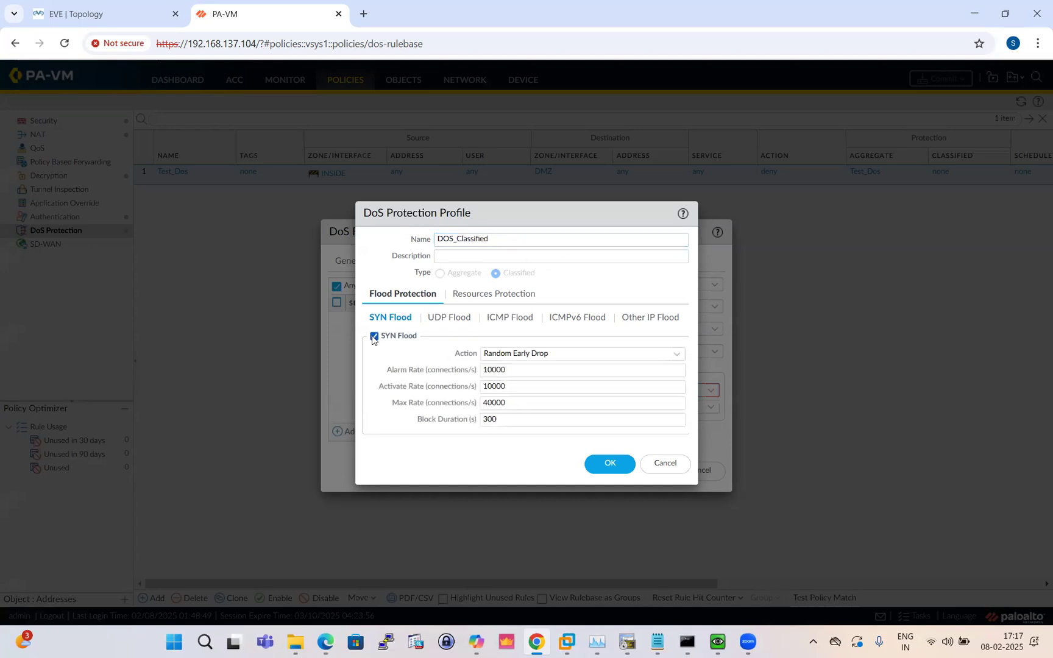
pyautogui.click(515, 367)
pyautogui.press('BackSpace')
pyautogui.press('BackSpace')
pyautogui.press('BackSpace')
pyautogui.press('BackSpace')
pyautogui.press('BackSpace')
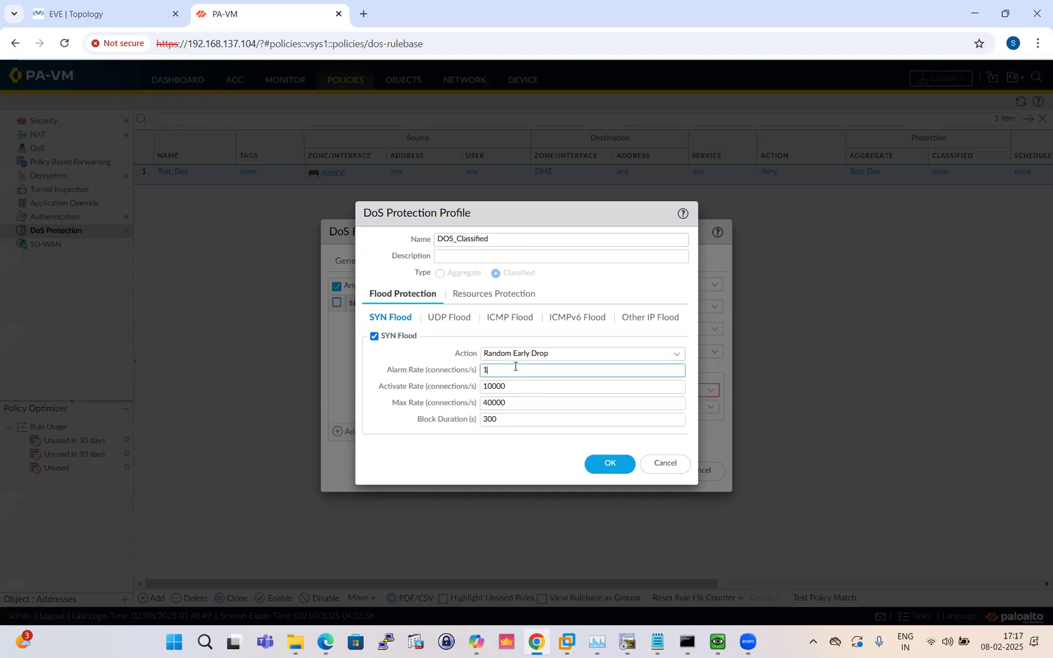
pyautogui.write('5')
pyautogui.click(525, 389)
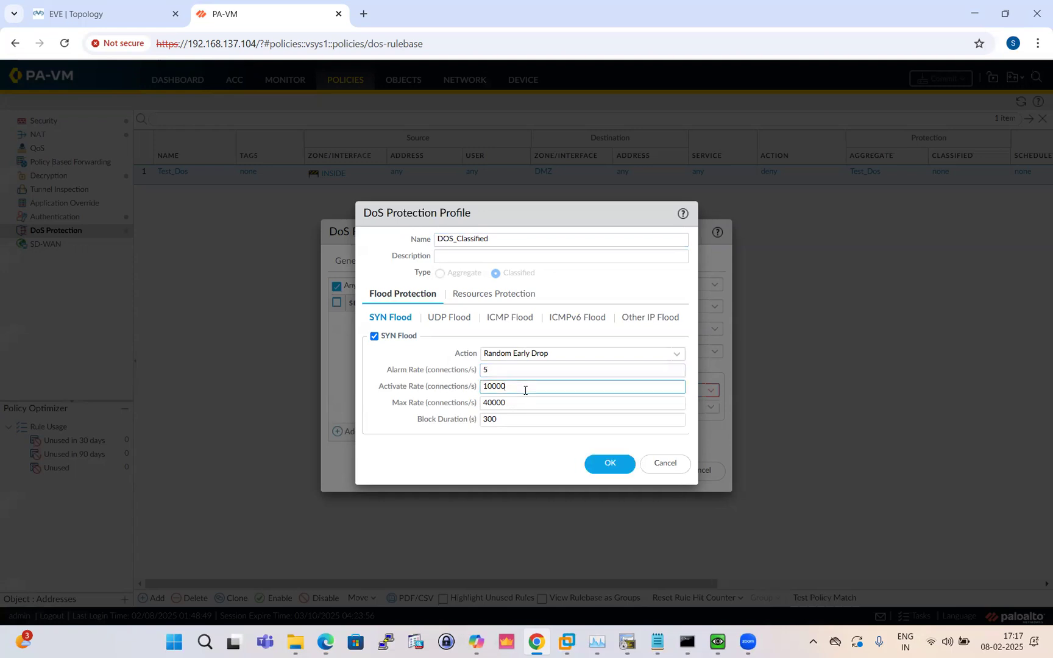
pyautogui.press('BackSpace')
pyautogui.press('BackSpace')
pyautogui.press('BackSpace')
pyautogui.click(520, 405)
pyautogui.press('BackSpace')
pyautogui.press('BackSpace')
pyautogui.press('BackSpace')
pyautogui.press('BackSpace')
pyautogui.press('BackSpace')
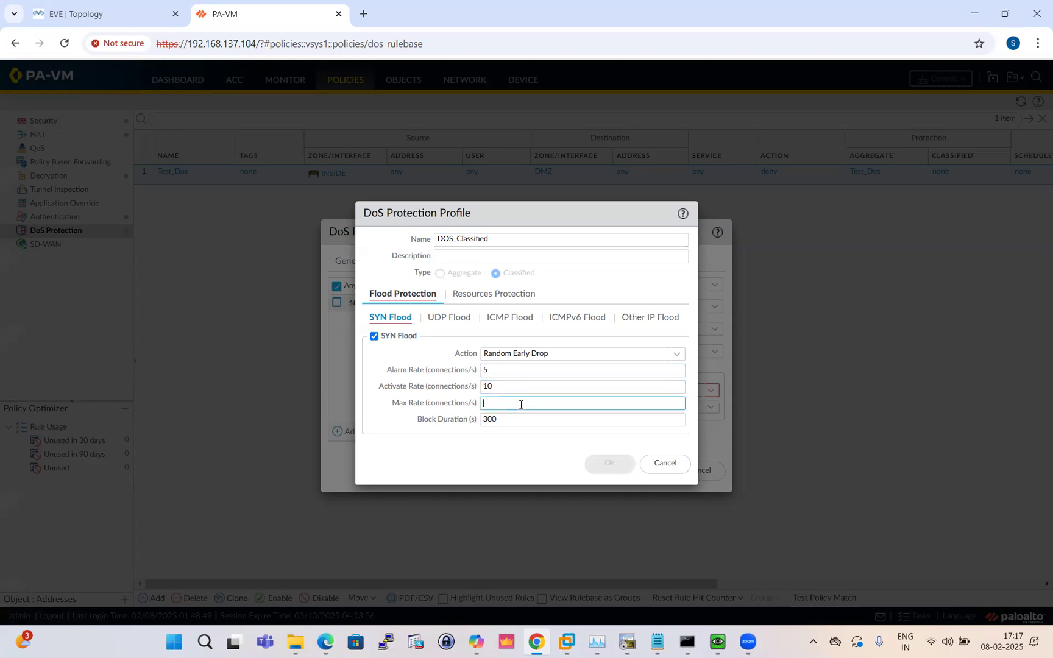
pyautogui.write('15')
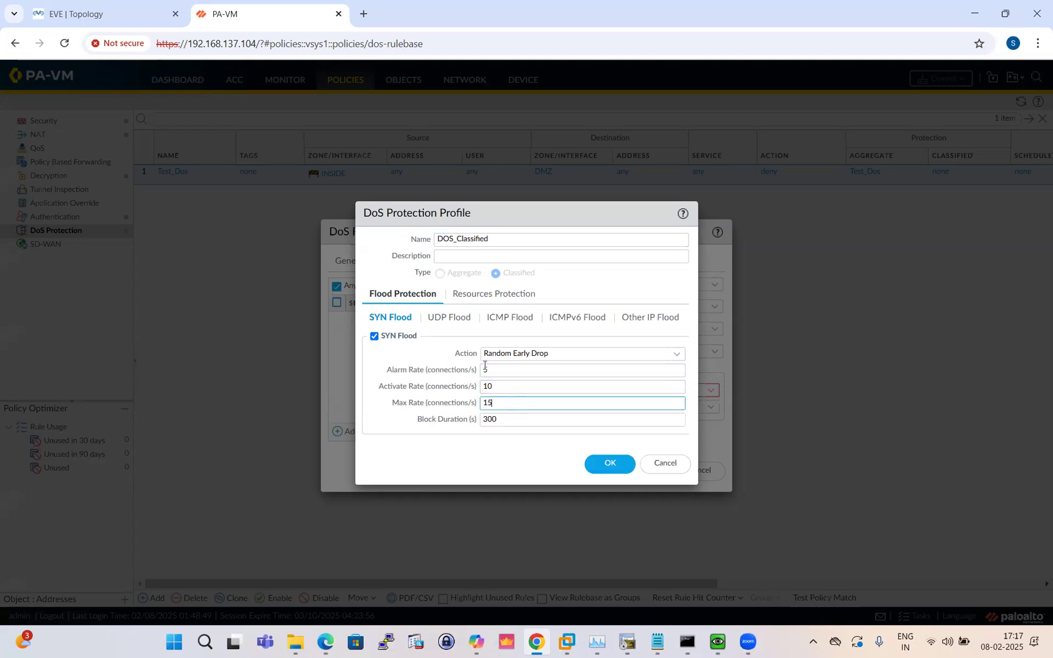
# Enable UDP Flood protection and clear its alarm rate value
pyautogui.click(451, 323)
pyautogui.click(374, 336)
pyautogui.click(521, 354)
pyautogui.press('BackSpace')
pyautogui.press('BackSpace')
pyautogui.press('BackSpace')
pyautogui.press('BackSpace')
pyautogui.press('BackSpace')
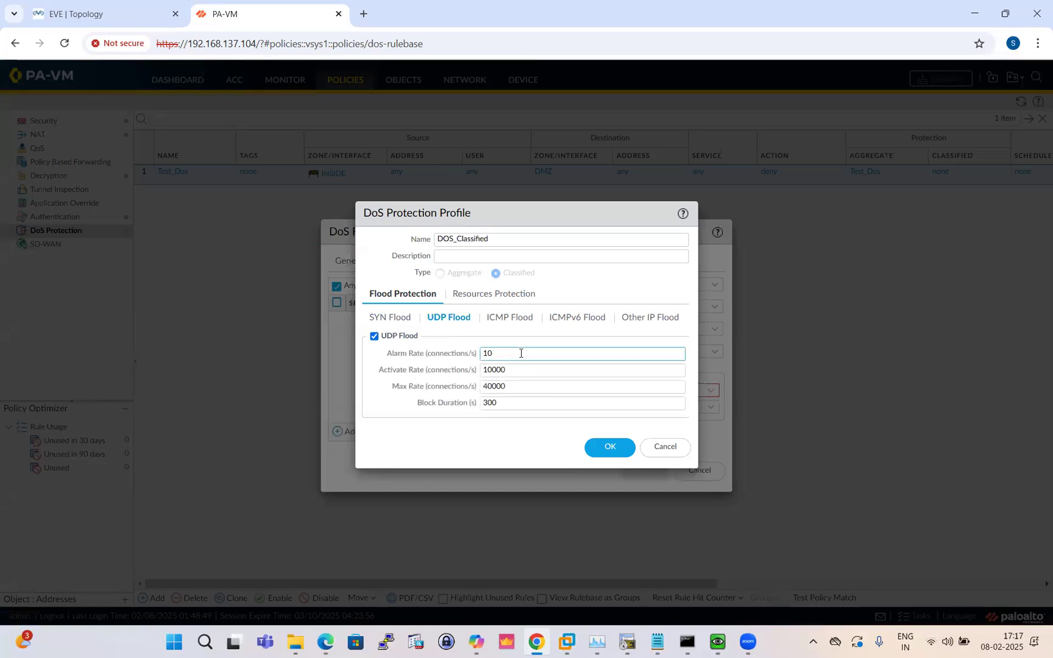